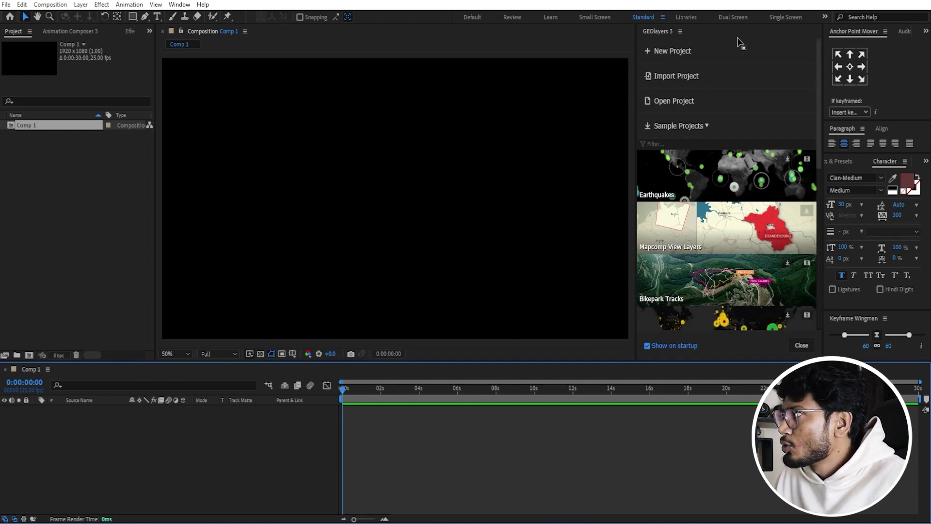
click(184, 6)
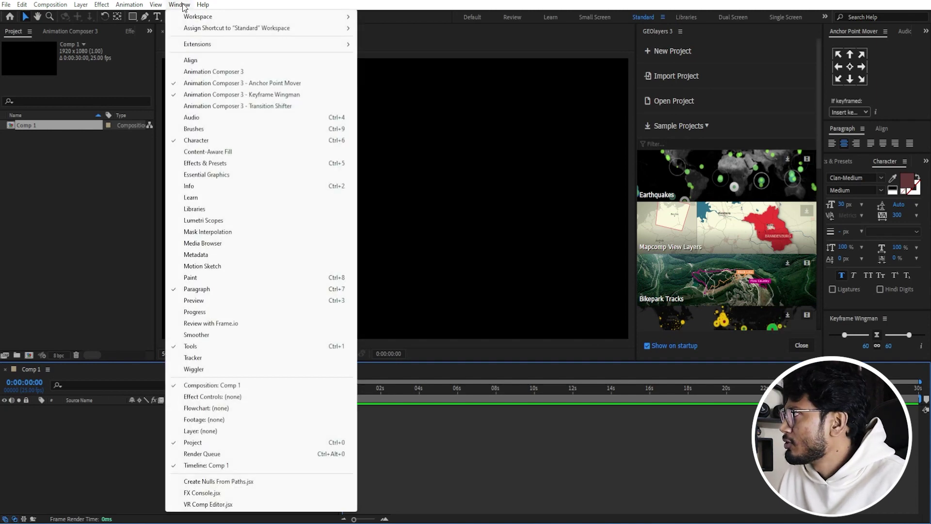
mouse_move(223, 48)
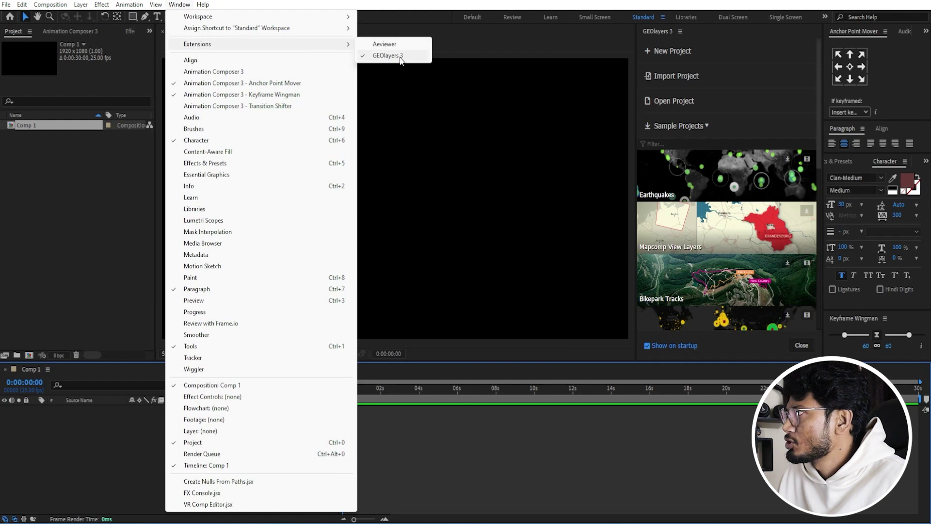
click(473, 41)
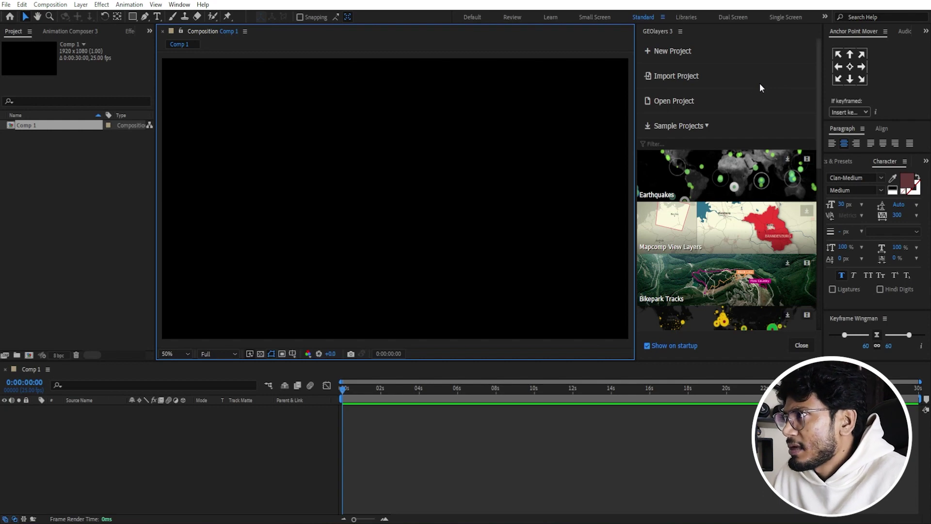
click(179, 4)
mouse_move(201, 44)
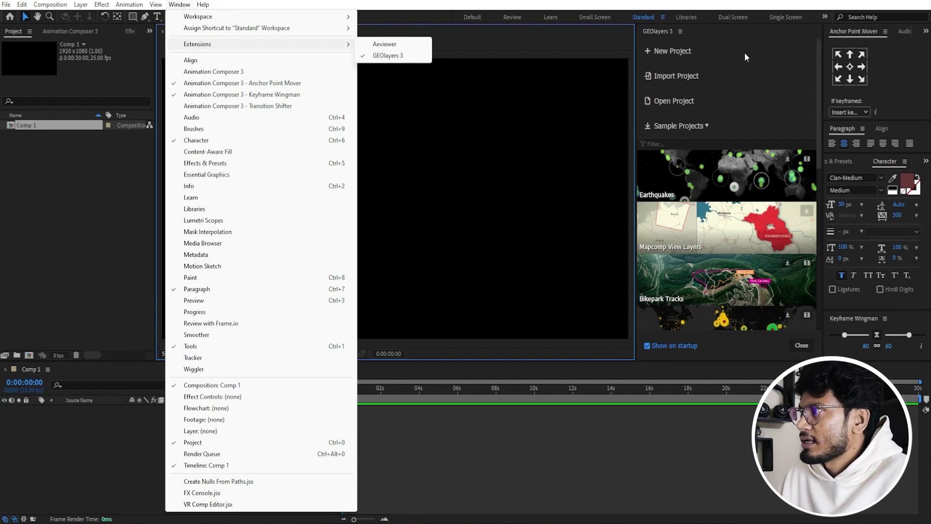
click(393, 58)
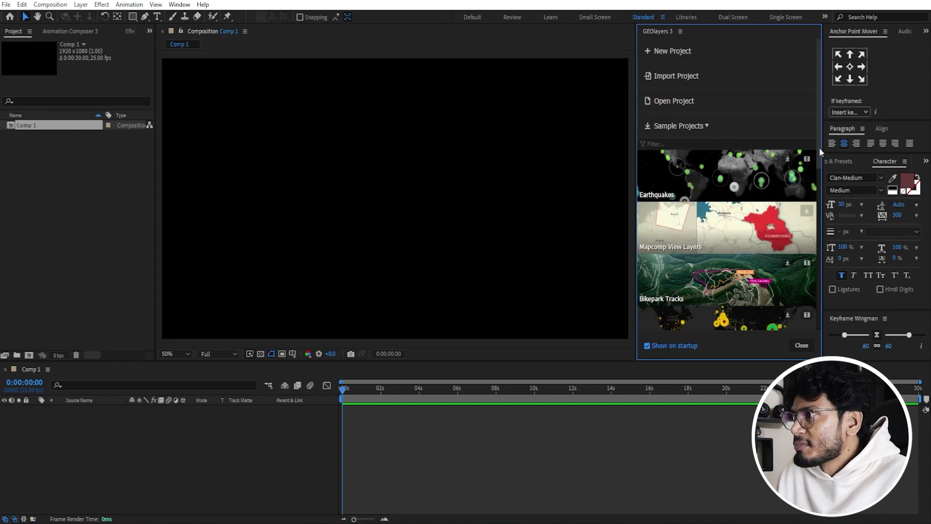
drag(820, 122, 823, 156)
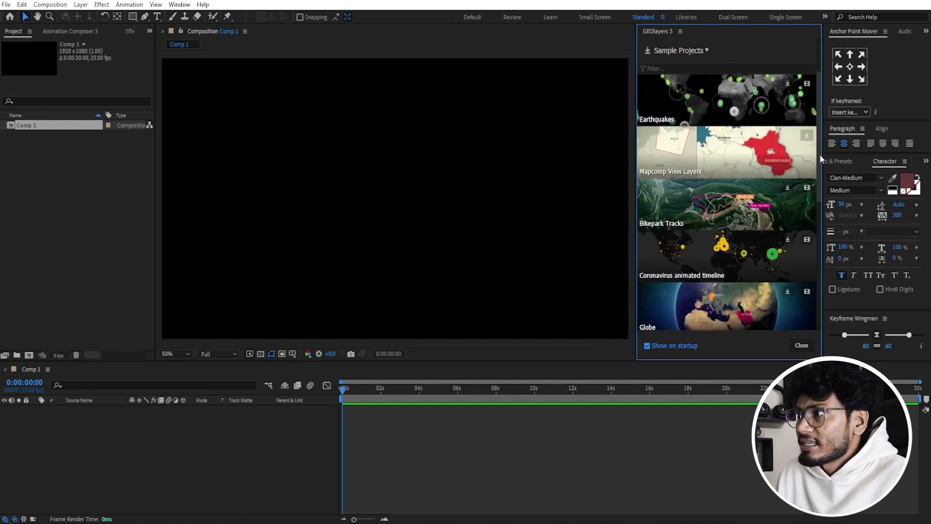
drag(819, 154, 822, 184)
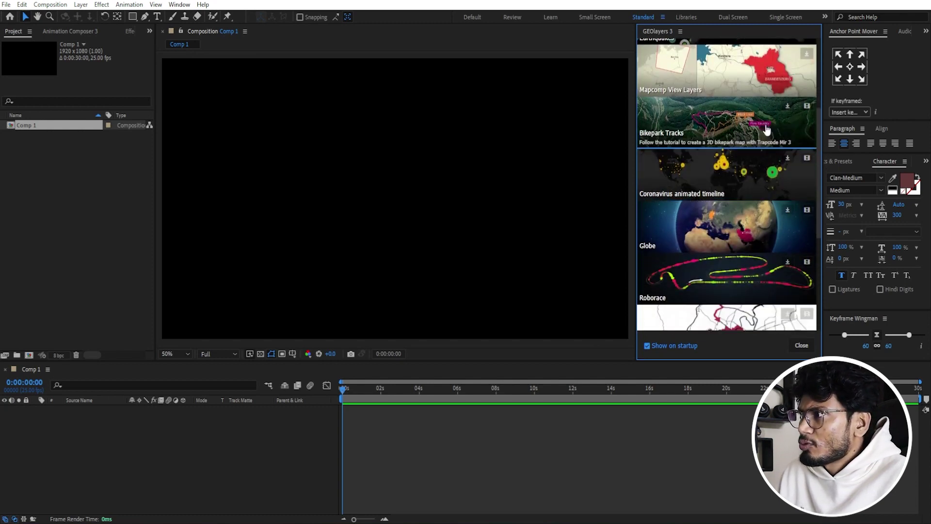
drag(816, 202, 823, 290)
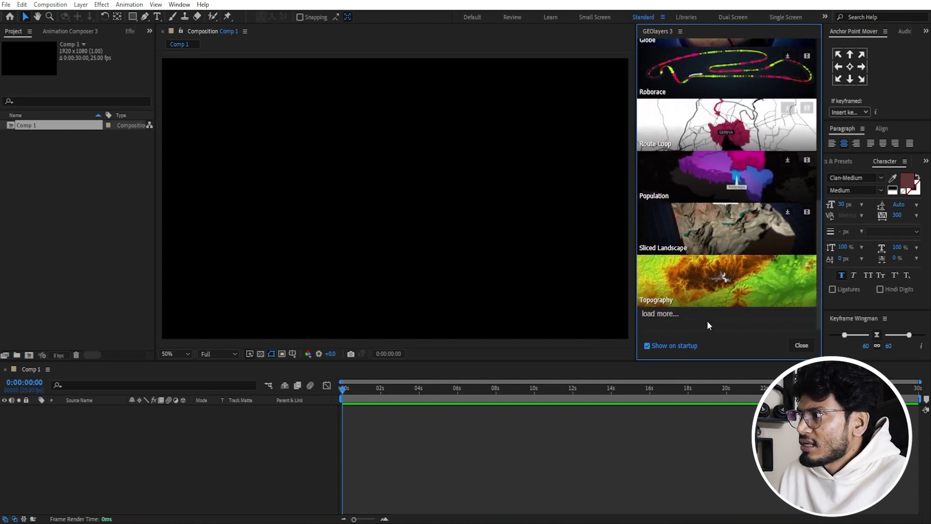
click(668, 327)
scroll(766, 242, down, 5)
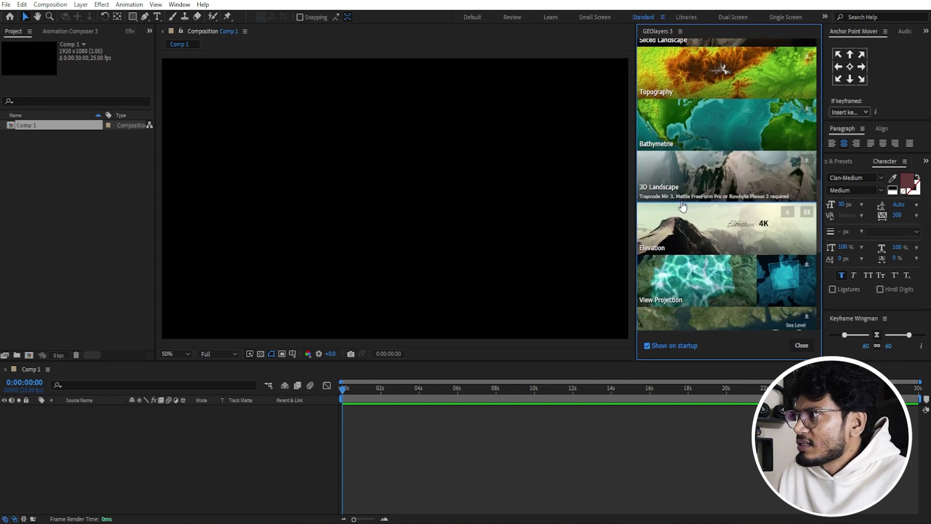
scroll(695, 260, down, 2)
scroll(696, 260, down, 2)
scroll(727, 242, down, 3)
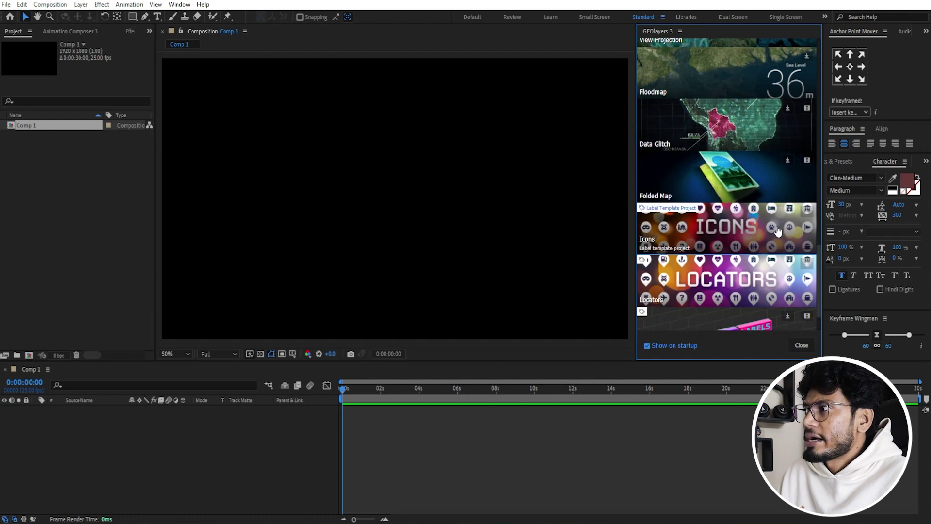
scroll(777, 230, down, 1)
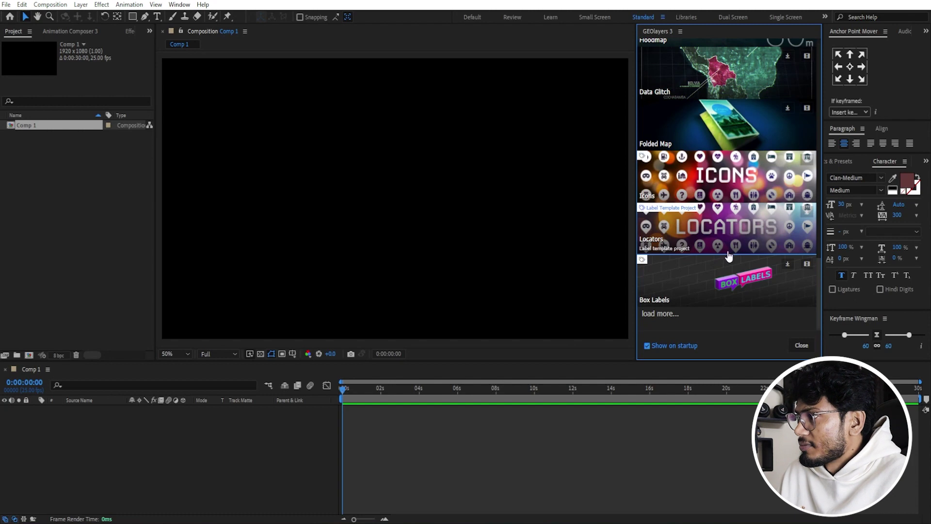
scroll(711, 218, down, 3)
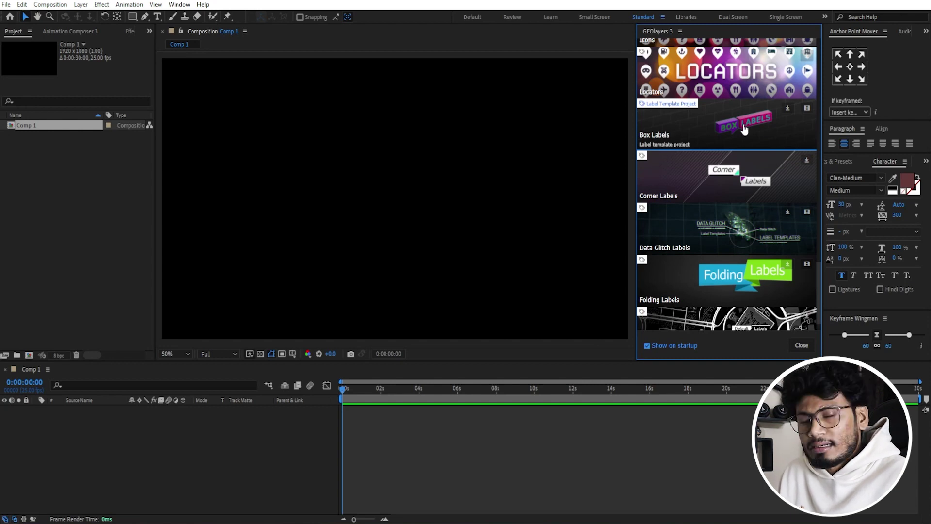
scroll(745, 127, down, 1)
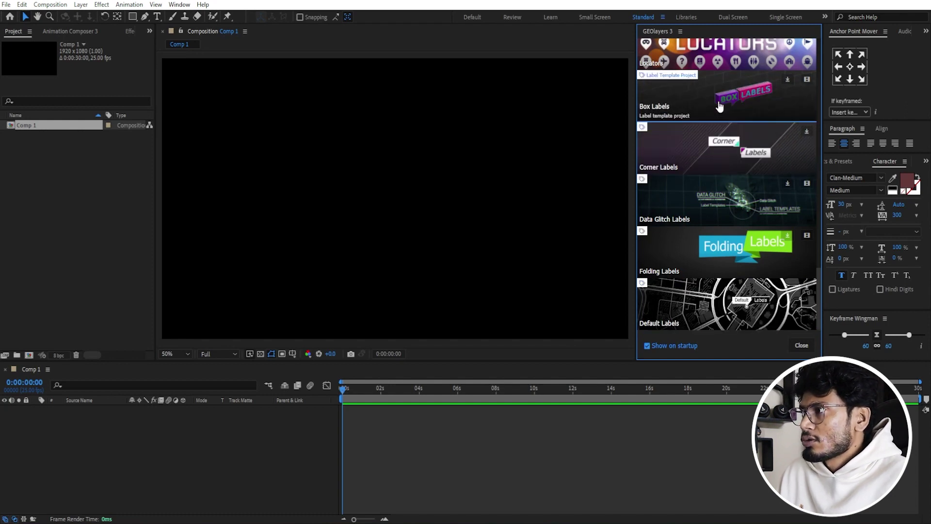
scroll(749, 315, up, 5)
scroll(750, 310, up, 5)
scroll(750, 308, up, 5)
scroll(750, 304, up, 5)
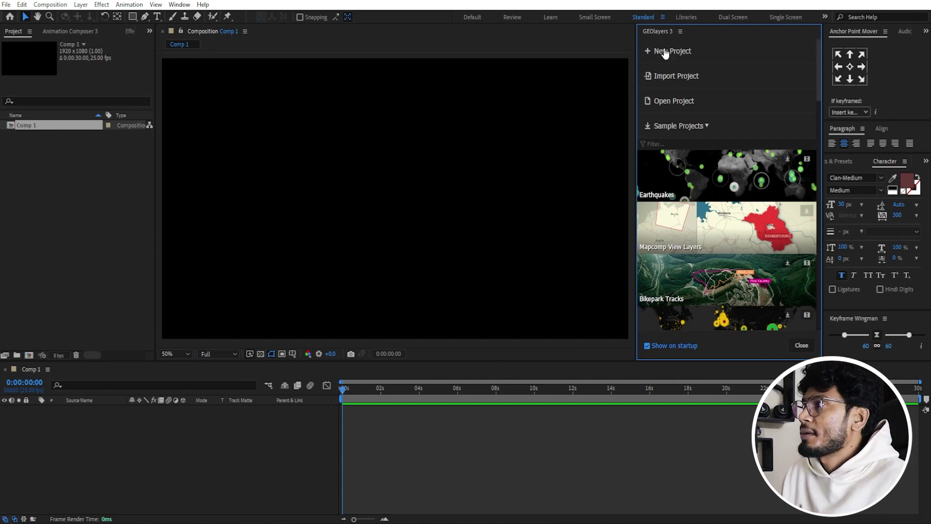
click(673, 53)
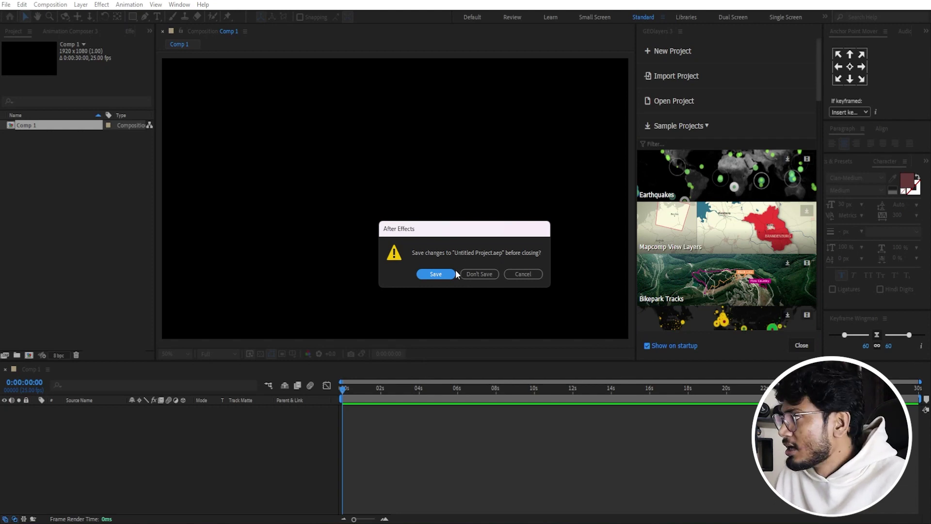
Save the current project so GEOlayers starts a new 1920×1080, 25 fps World Mapcomp setup
click(436, 273)
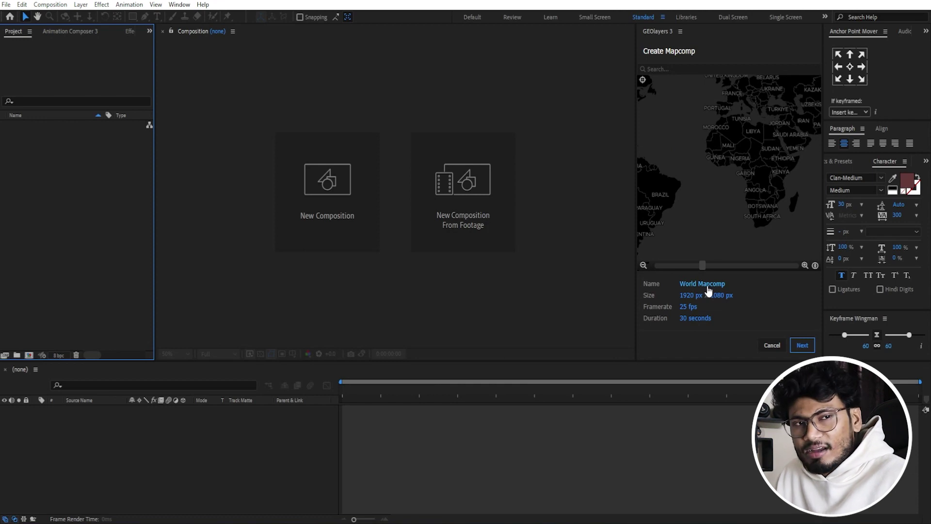
click(707, 285)
Name the mapcomp 'Test Map Animation', set its frame rate to 30 fps, and continue to map styles
text(Test Map Abimation)
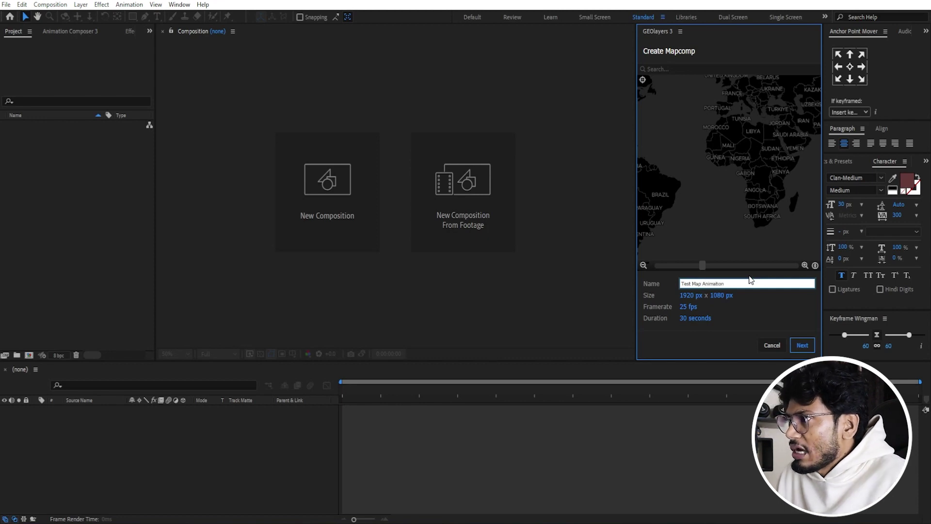
click(754, 295)
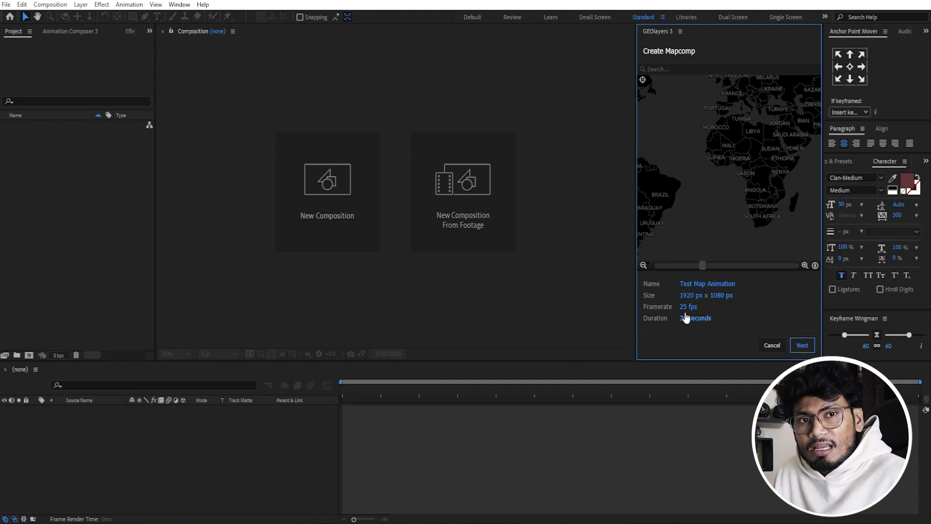
click(688, 307)
text(30)
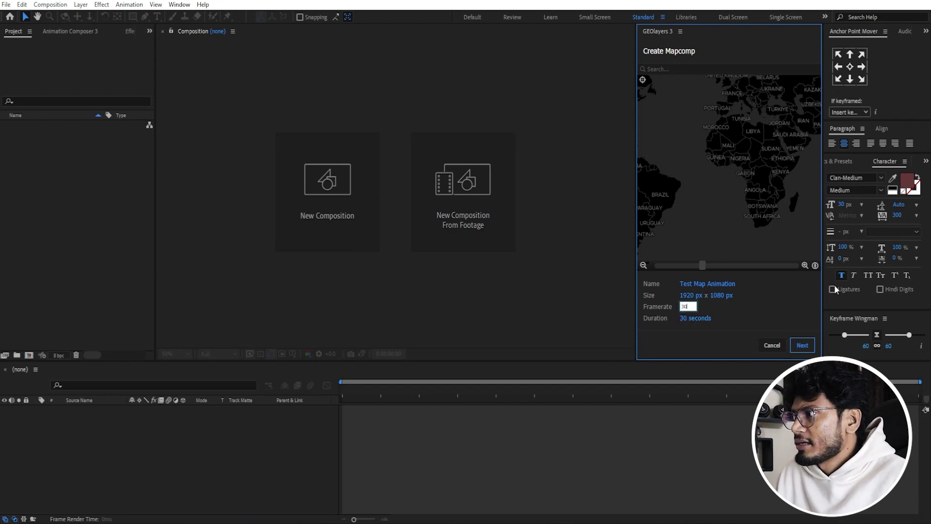
key(Return)
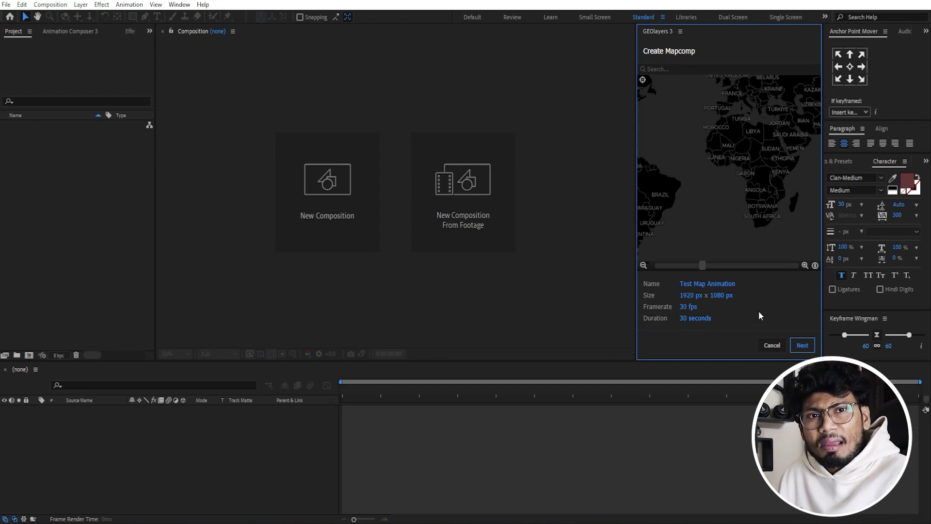
click(803, 346)
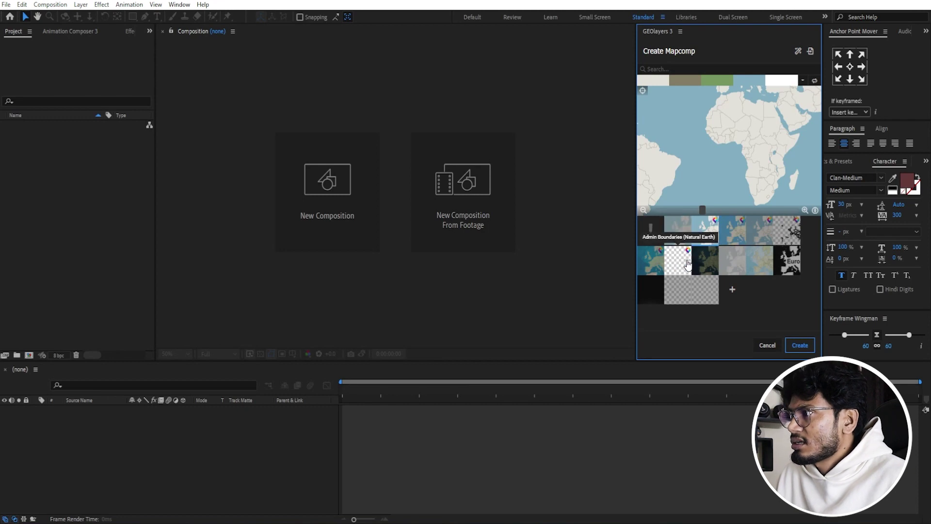
Compare map styles like Lite, Positron, ESRI and Toner, then create the mapcomp in a light blue-water style
click(705, 231)
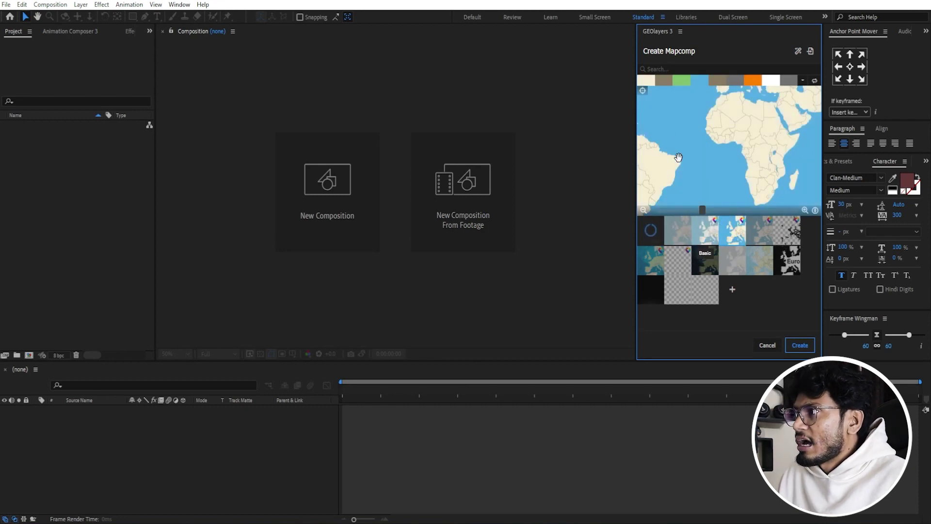
click(759, 238)
click(787, 243)
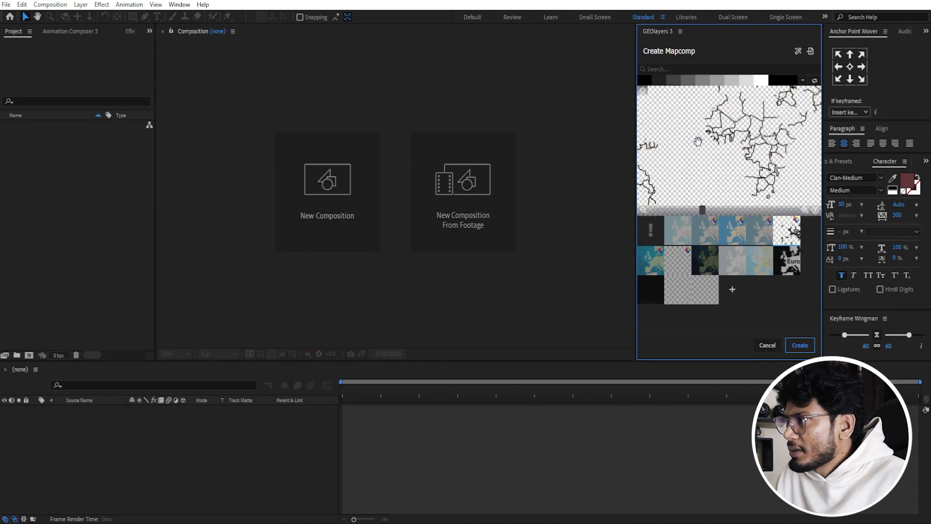
click(650, 269)
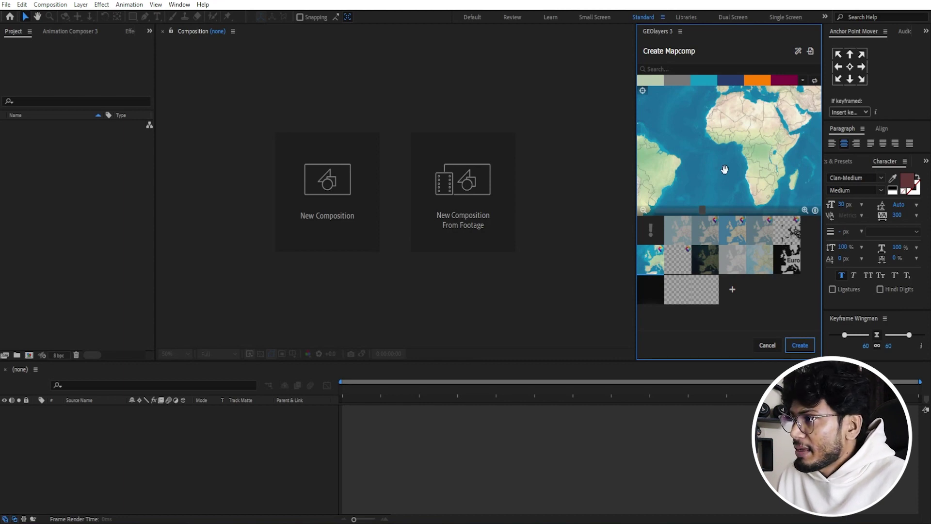
click(677, 257)
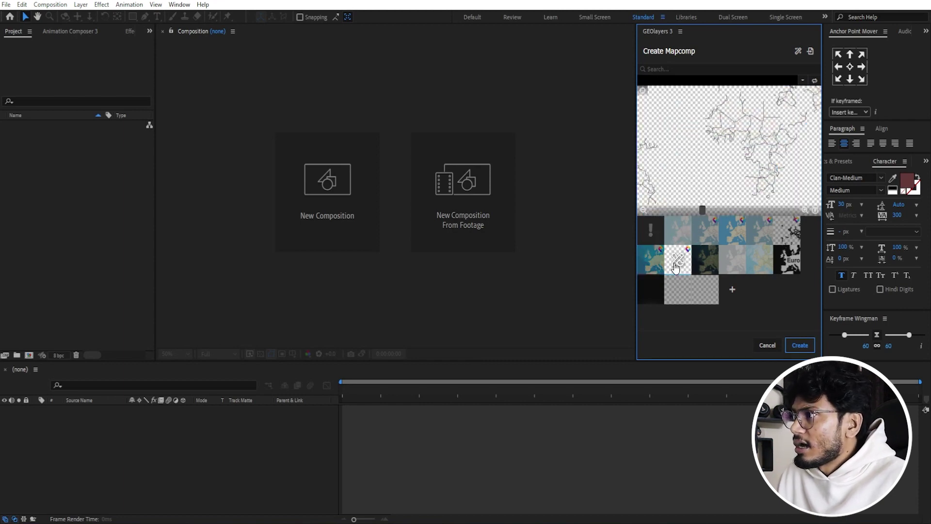
click(709, 248)
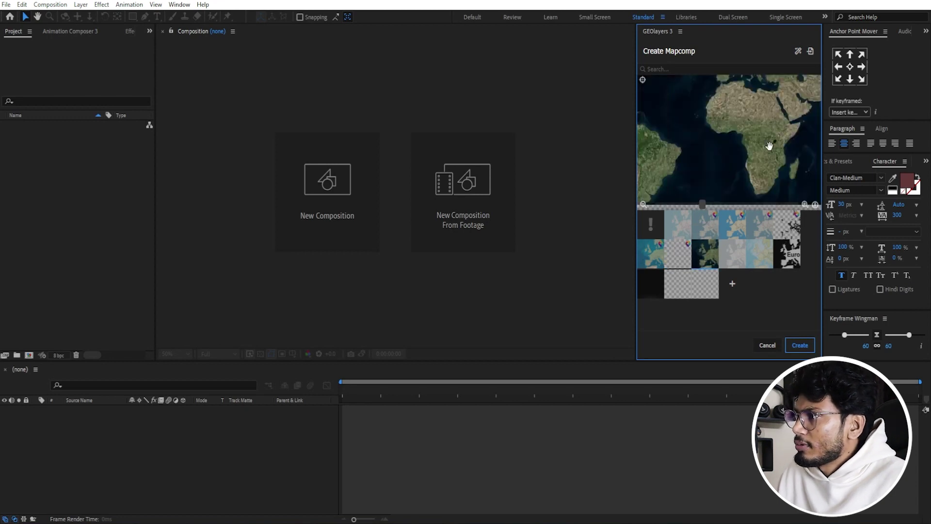
click(732, 253)
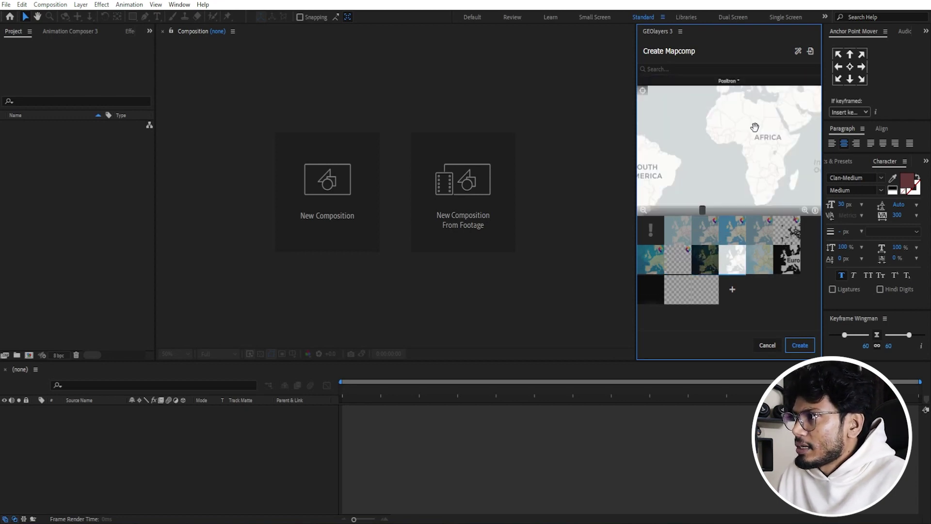
click(761, 267)
click(787, 260)
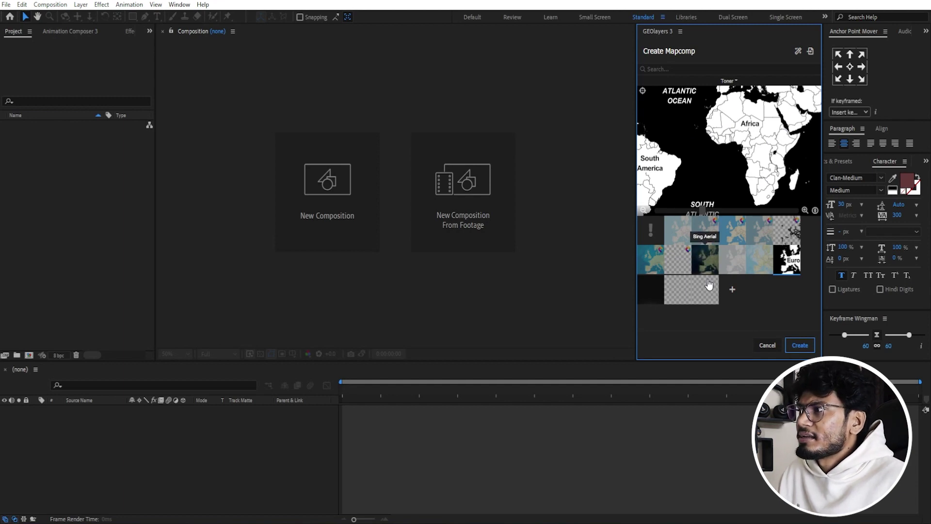
click(750, 266)
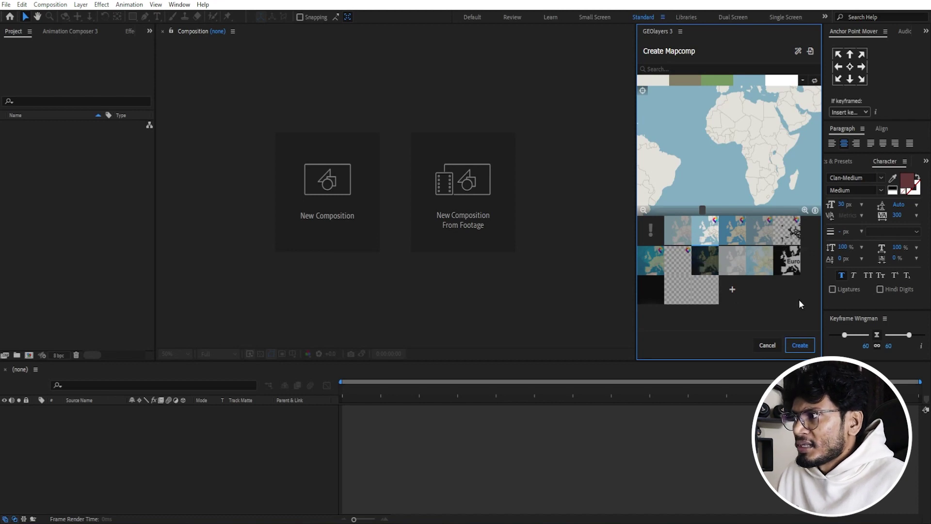
click(806, 346)
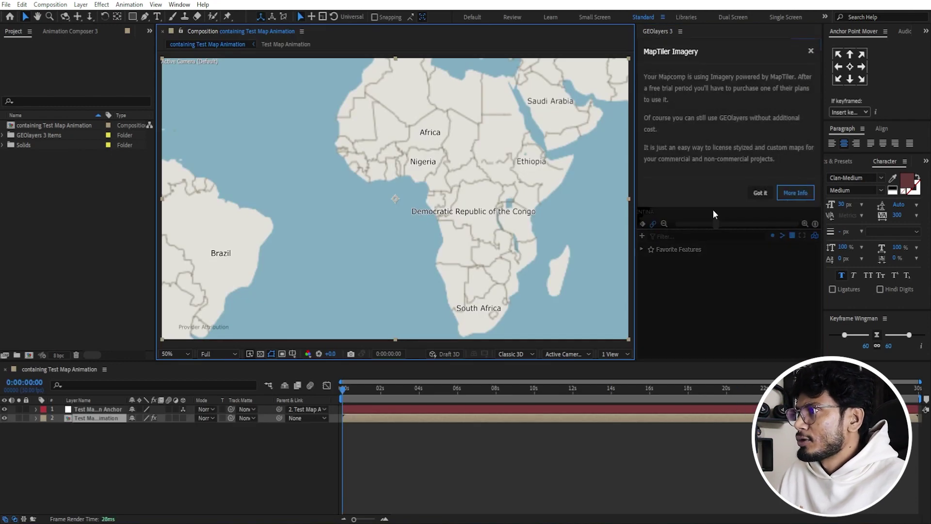
Dismiss the MapTiler imagery notice and check the map and anchor layers in the timeline
click(795, 193)
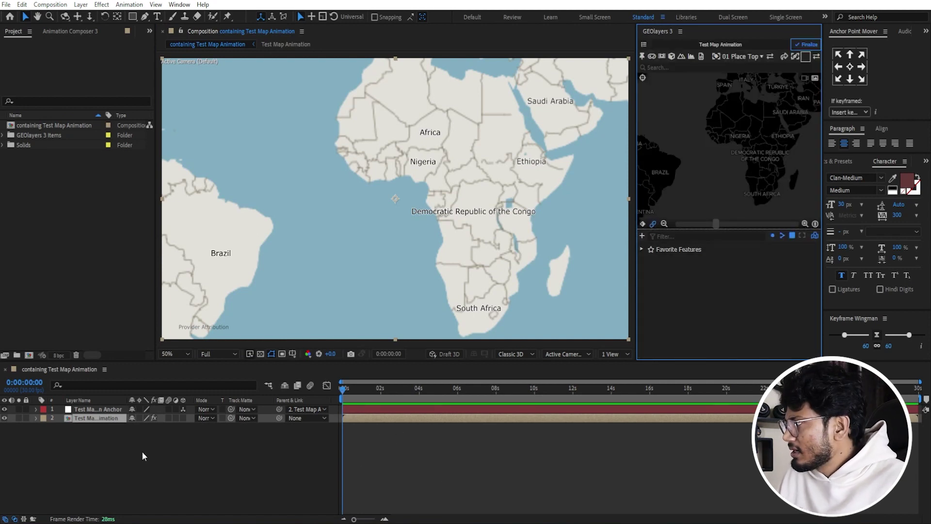
click(199, 445)
click(97, 418)
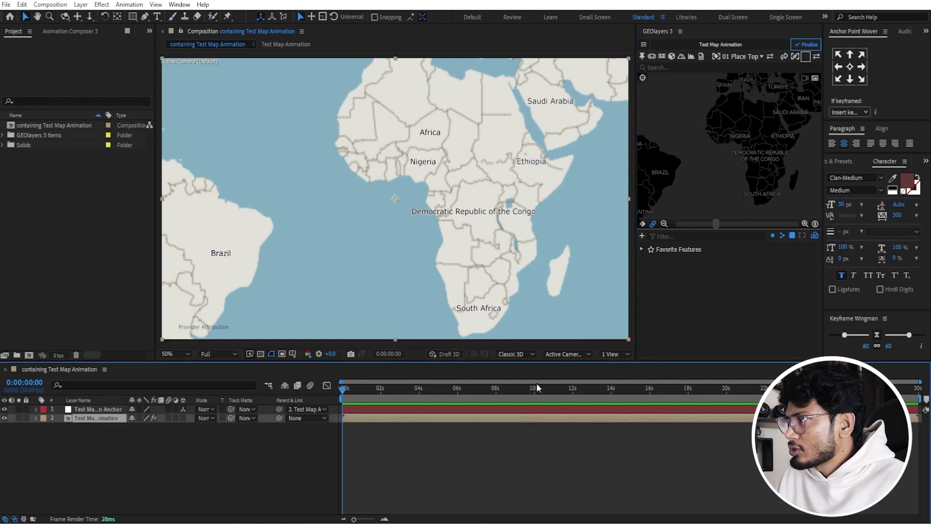
click(102, 409)
click(451, 470)
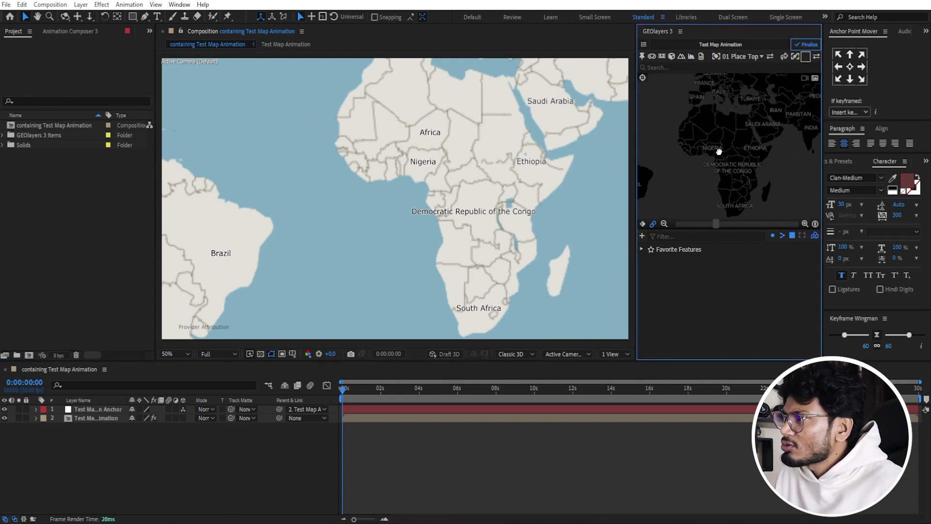
Pan and zoom the map preview to centre India, with Pakistan, Nepal, Bangladesh and Myanmar around it
drag(727, 143, 698, 166)
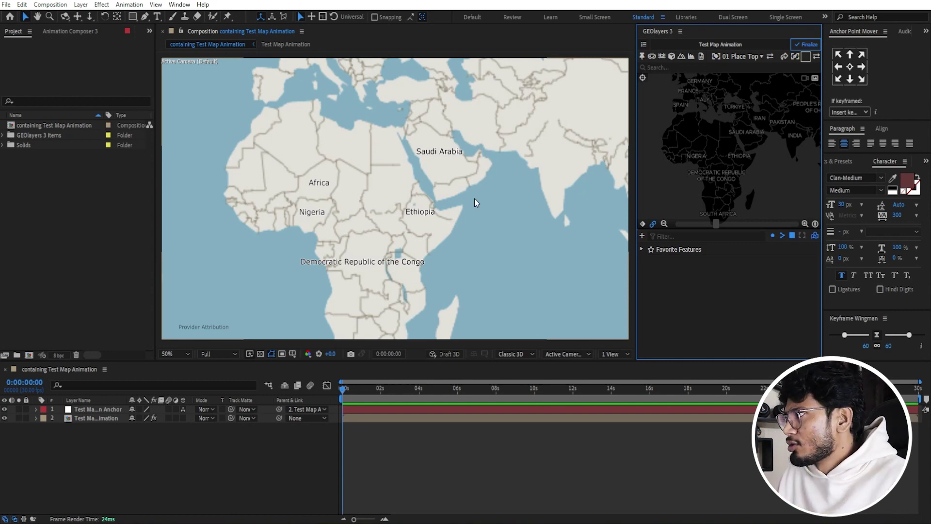
mouse_move(736, 127)
mouse_down()
mouse_move(672, 159)
mouse_move(722, 137)
mouse_up()
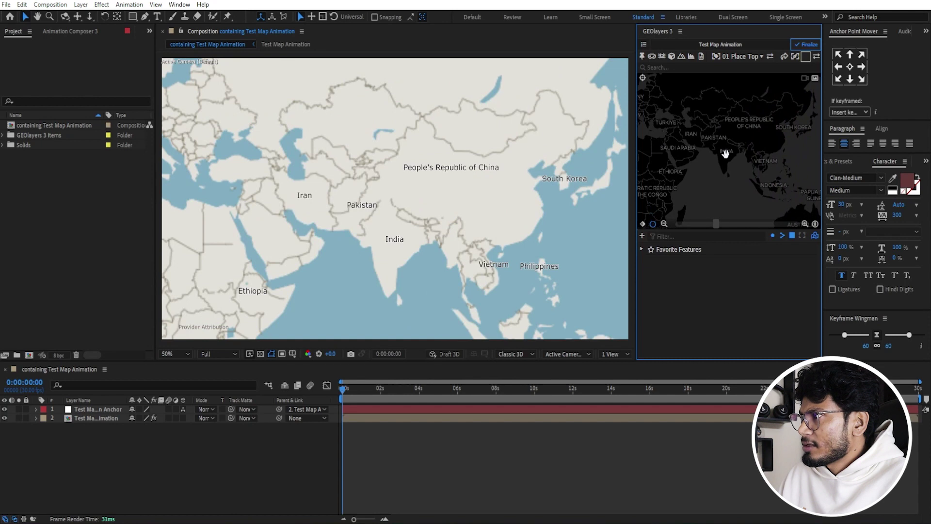
scroll(726, 157, up, 5)
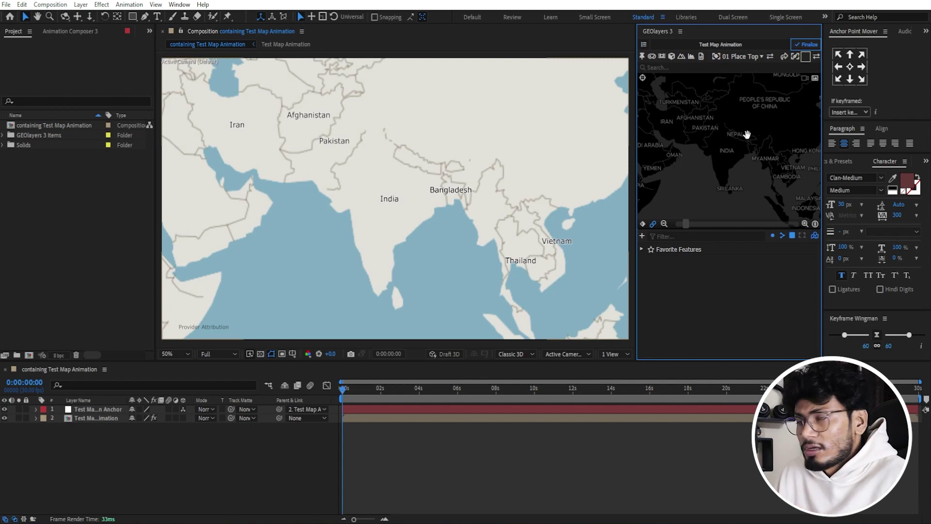
scroll(746, 135, up, 2)
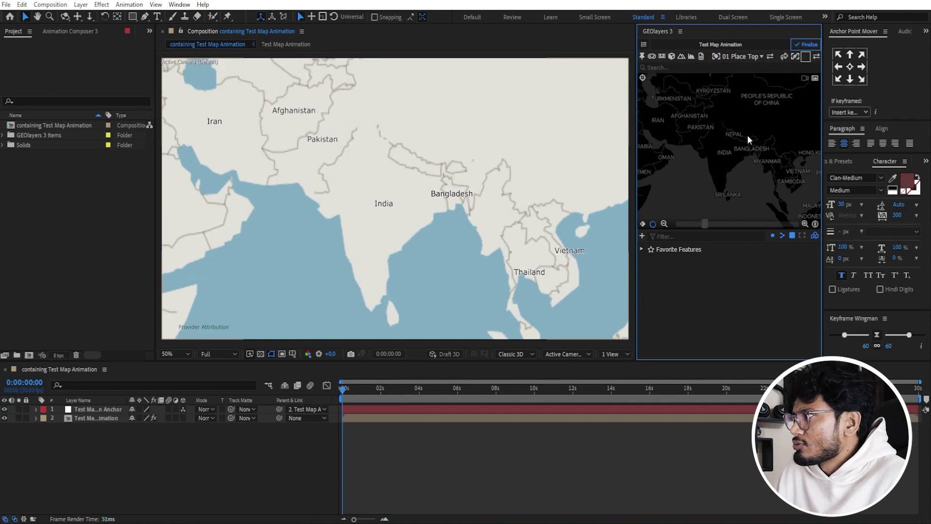
scroll(747, 135, down, 2)
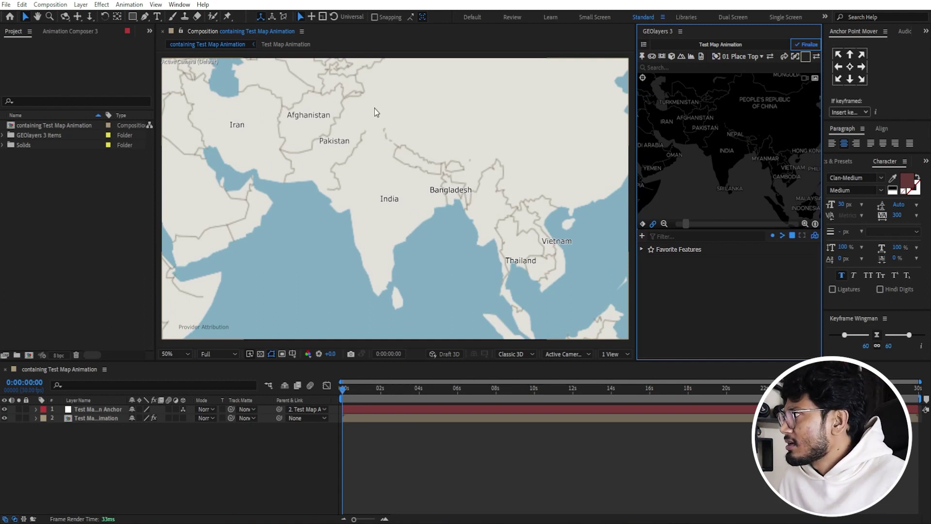
scroll(725, 145, up, 1)
scroll(725, 146, up, 1)
scroll(724, 146, up, 1)
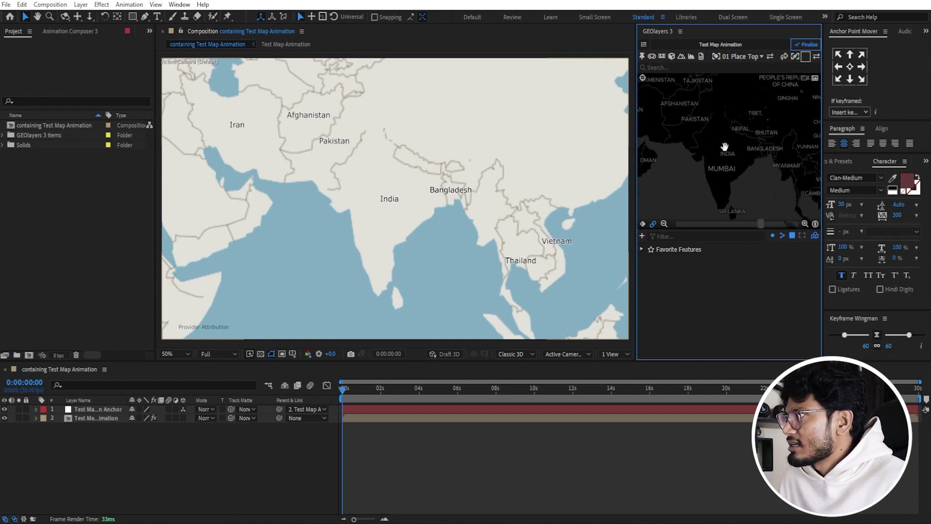
drag(726, 144, 727, 140)
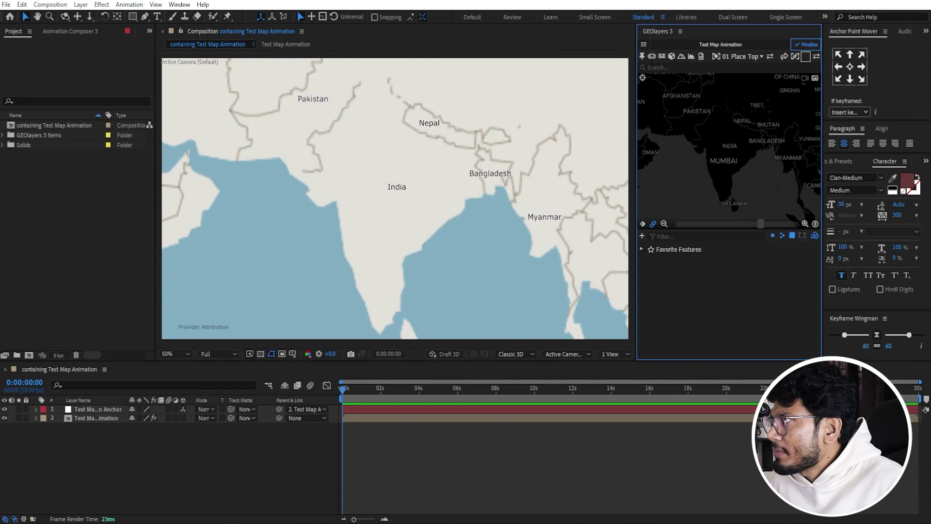
click(733, 67)
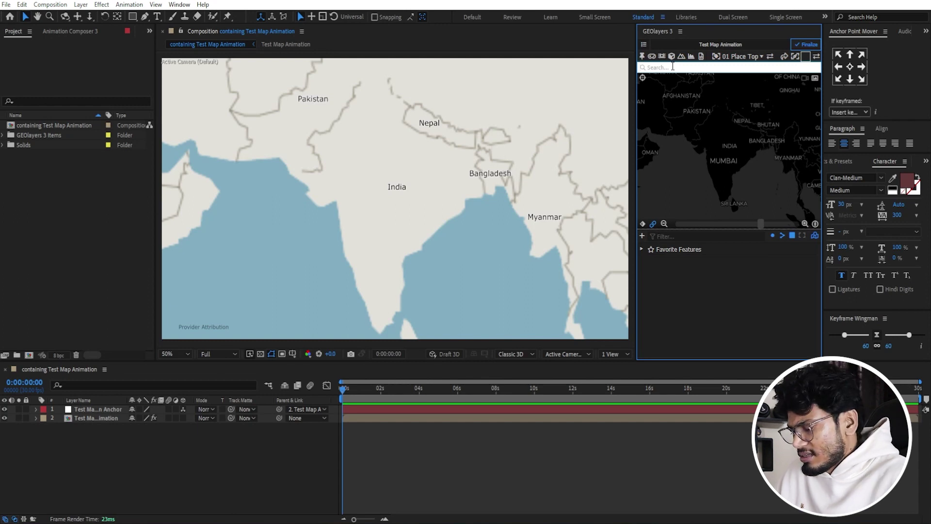
Search for Mumbai and add it to the GEOlayers feature list
text(Mumbai)
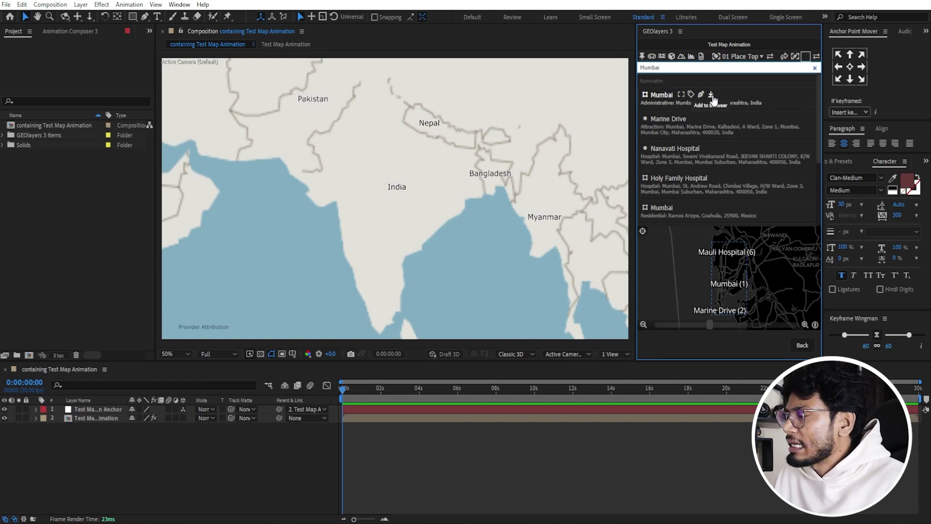
click(711, 95)
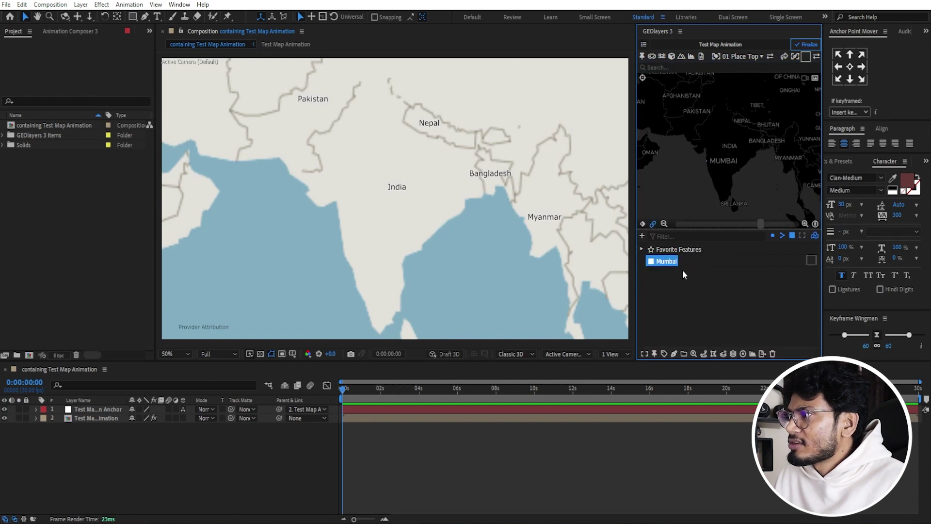
click(676, 282)
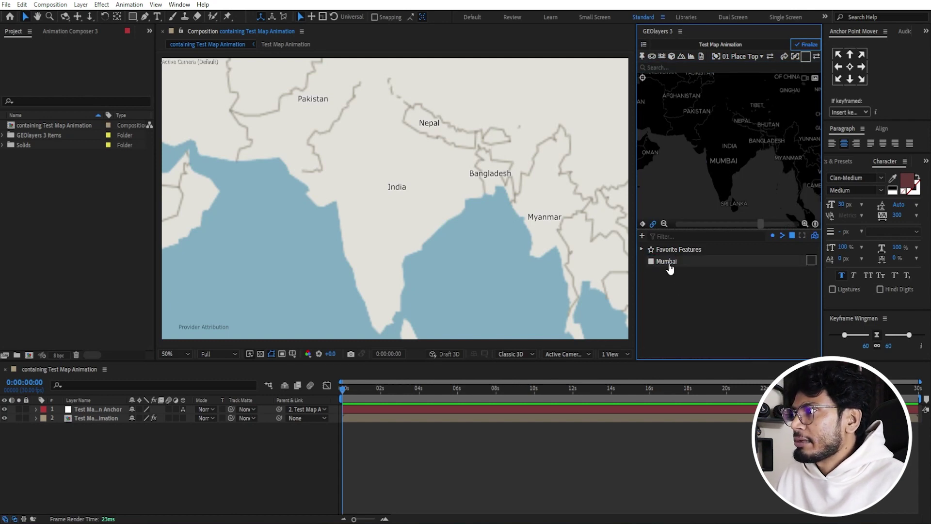
click(669, 268)
click(688, 293)
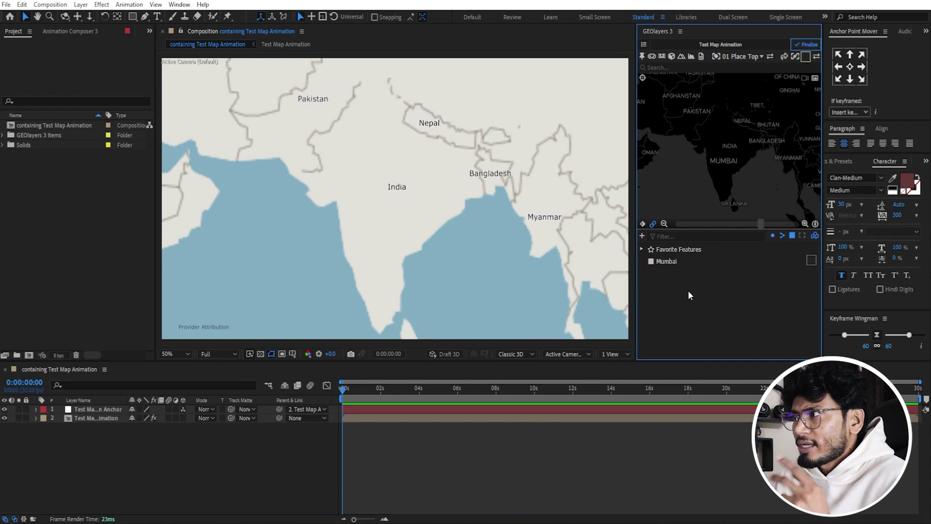
Search for Delhi and add it to the feature list as well
click(687, 67)
text(Delhi)
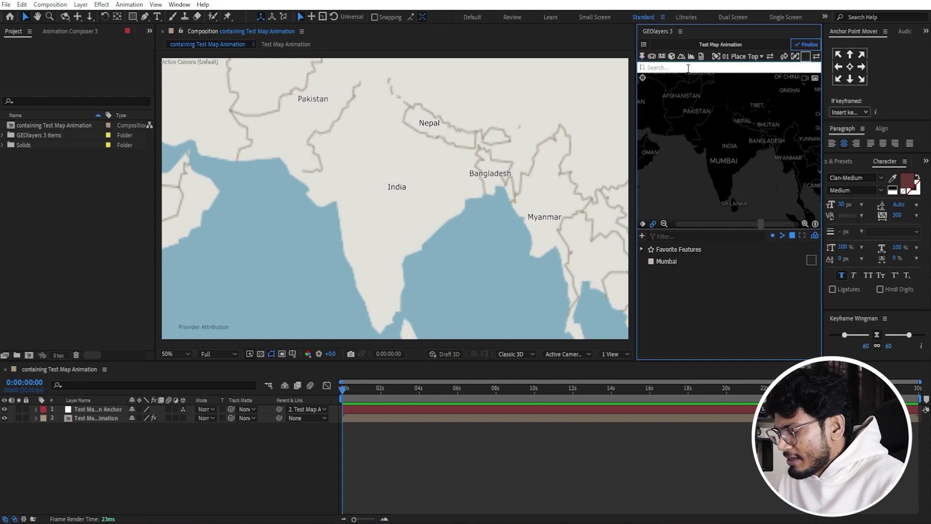
key(Return)
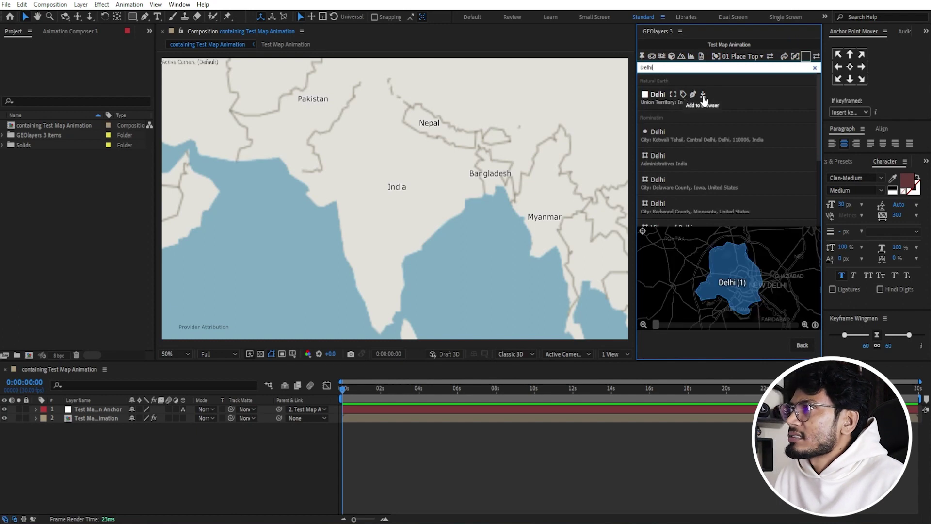
click(703, 95)
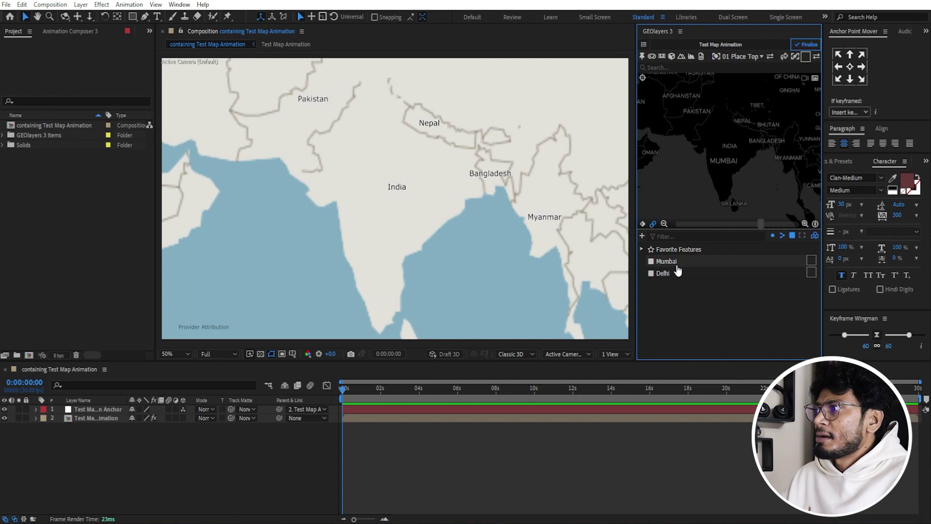
click(667, 261)
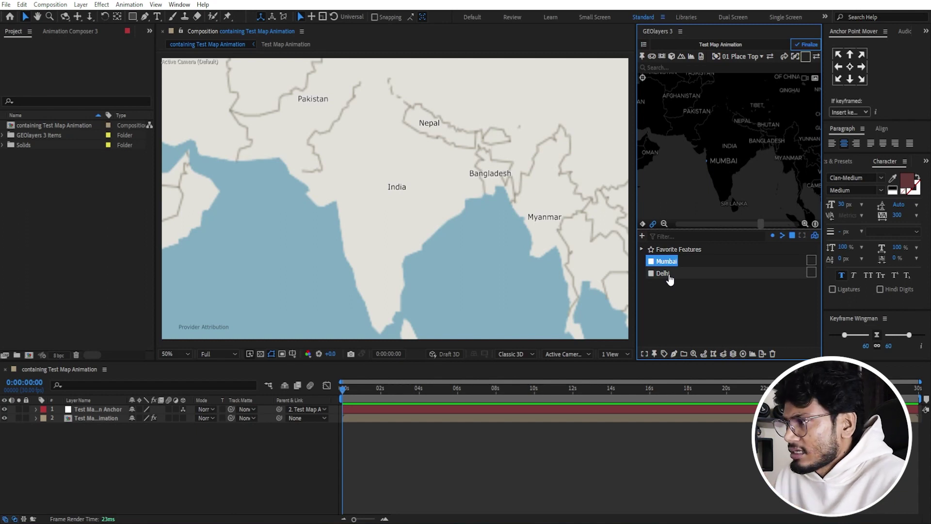
click(672, 292)
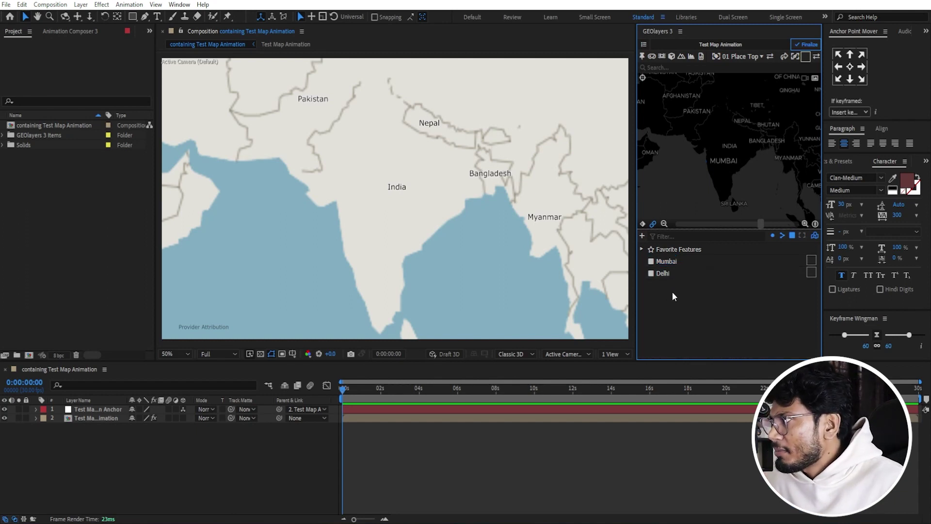
Connect the Mumbai and Delhi features with an 860.002 mi route line
click(665, 262)
shift+click(662, 274)
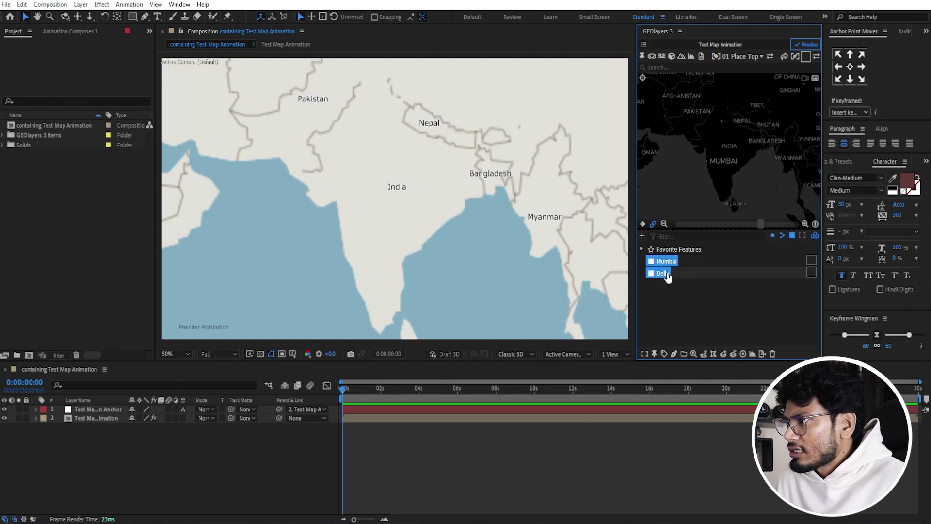
click(703, 355)
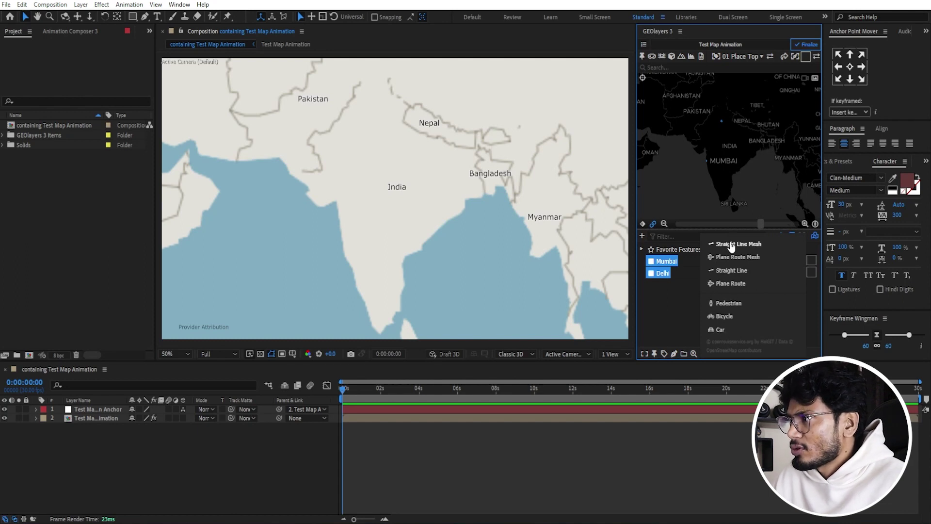
click(724, 333)
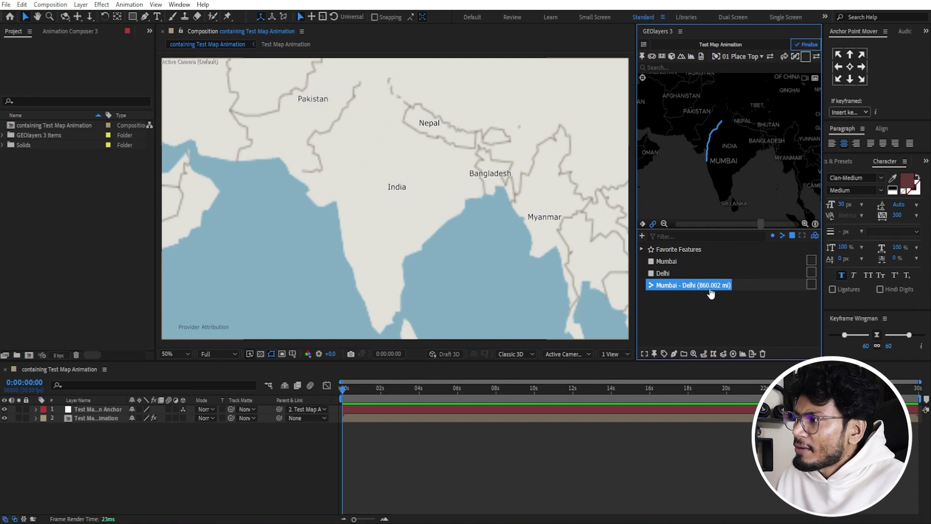
click(674, 354)
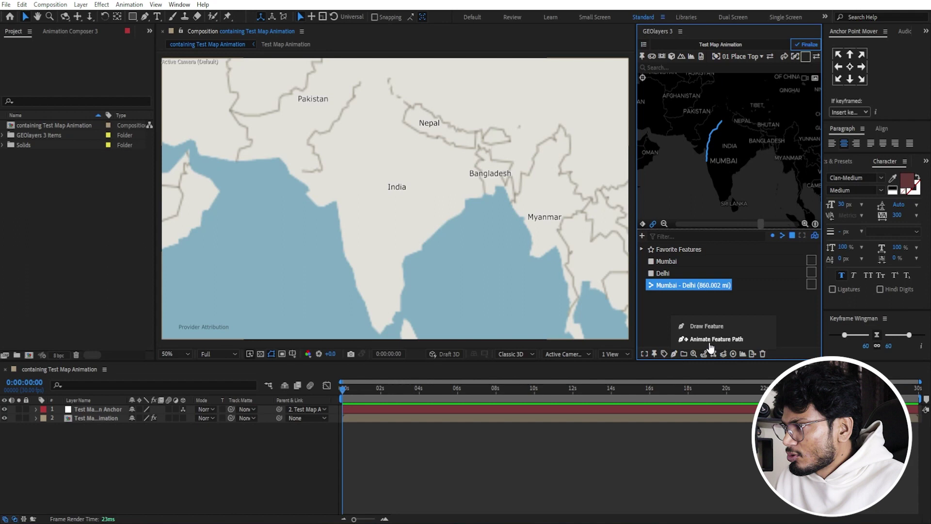
Create a 20-second path-drawing animation for the Mumbai – Delhi route as a shape layer
click(709, 340)
double_click(799, 95)
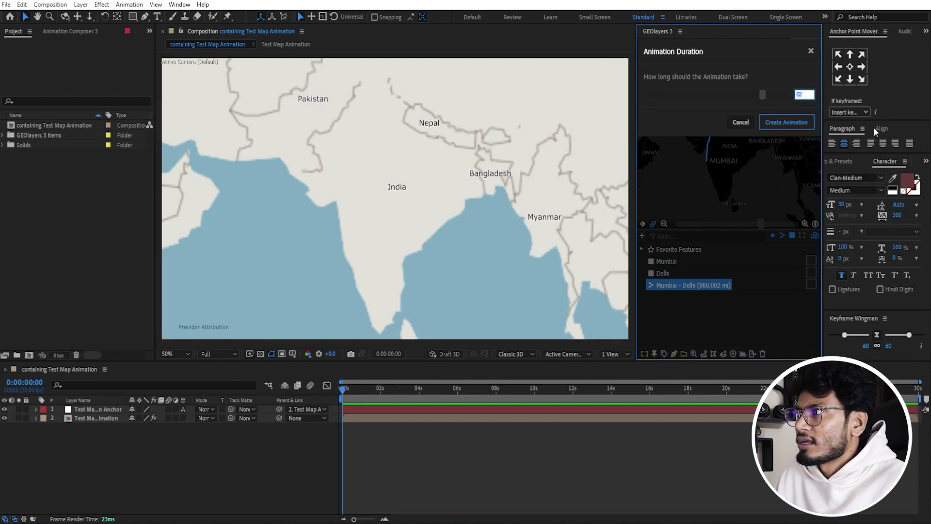
double_click(808, 94)
text(20)
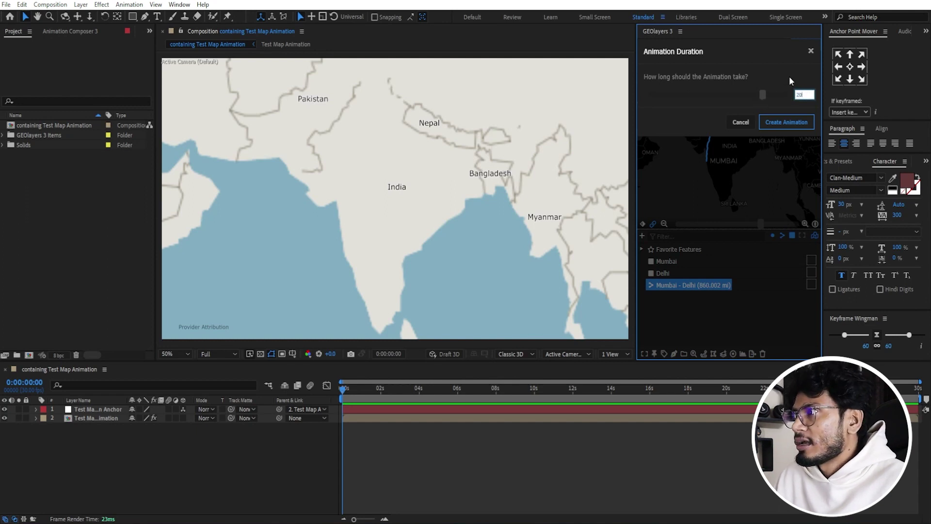
click(786, 122)
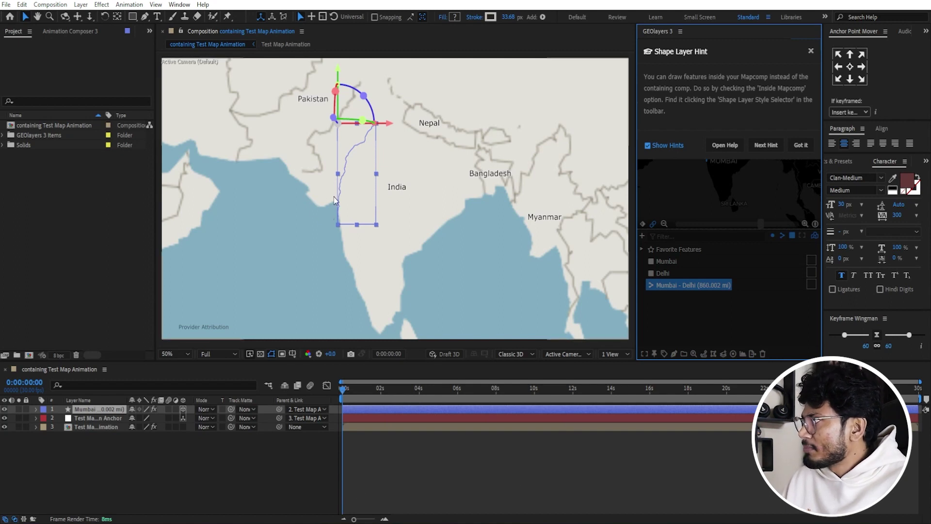
Preview the route drawing in, then thicken the Mumbai - Delhi stroke to about 200 px
click(801, 145)
click(407, 433)
drag(343, 391, 433, 396)
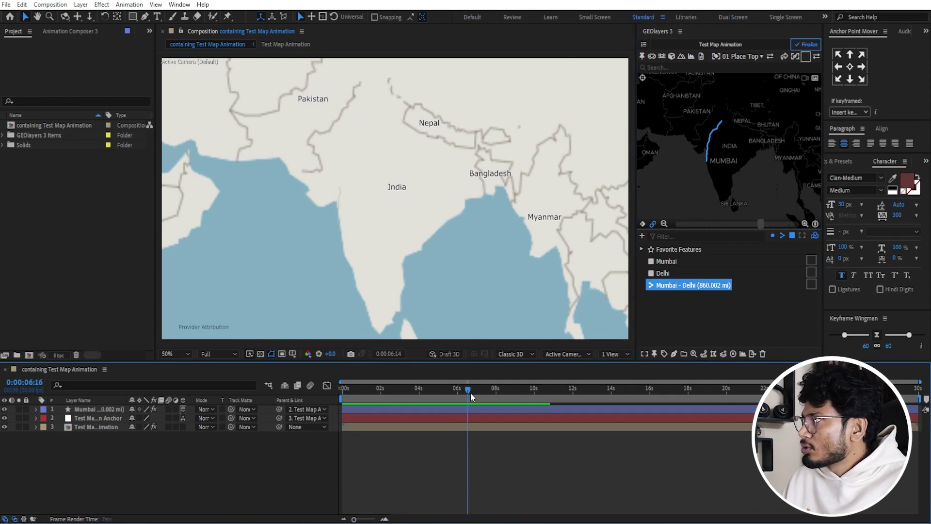
drag(433, 396, 688, 392)
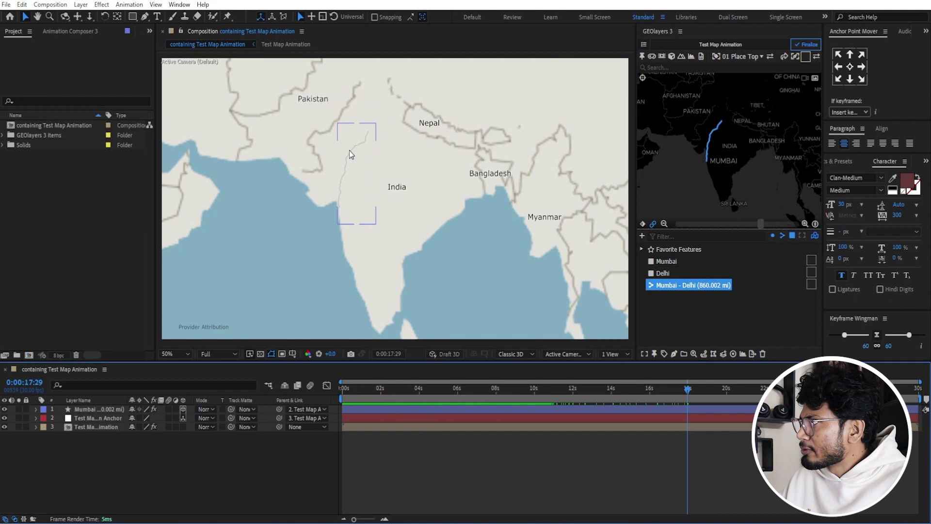
click(456, 408)
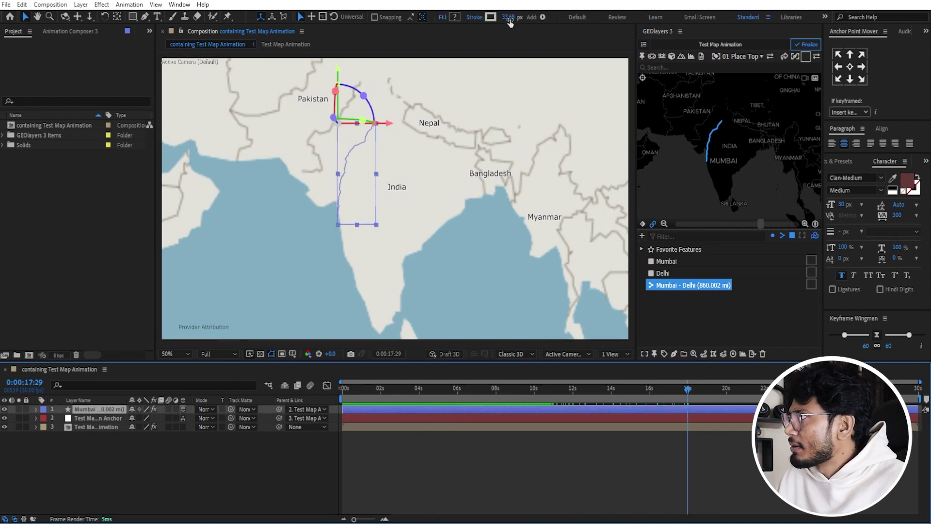
drag(507, 17, 514, 17)
Change the route's stroke colour to yellow FFD400 and review it along the timeline
click(497, 420)
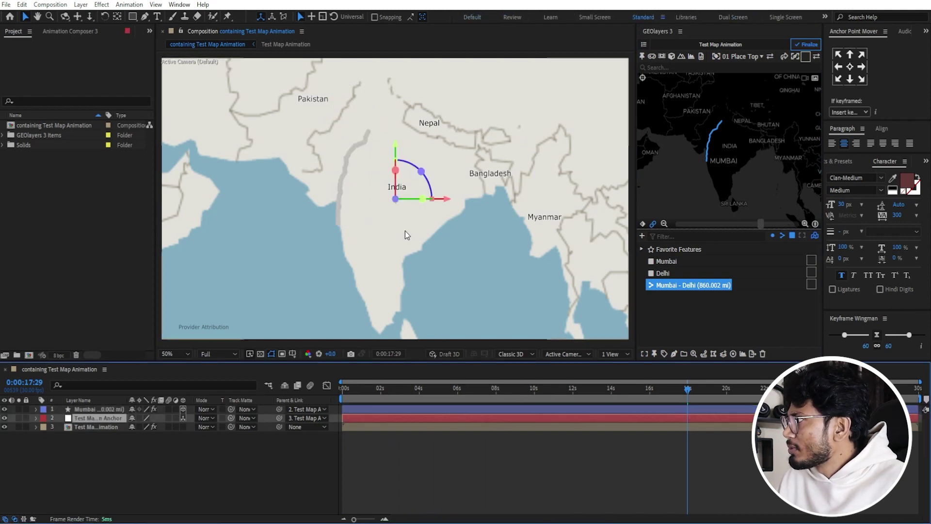
click(464, 405)
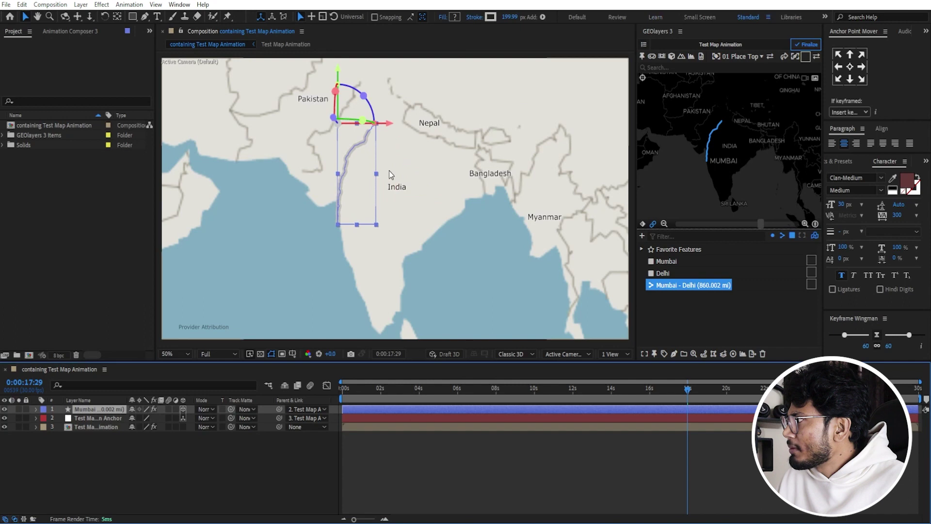
click(491, 17)
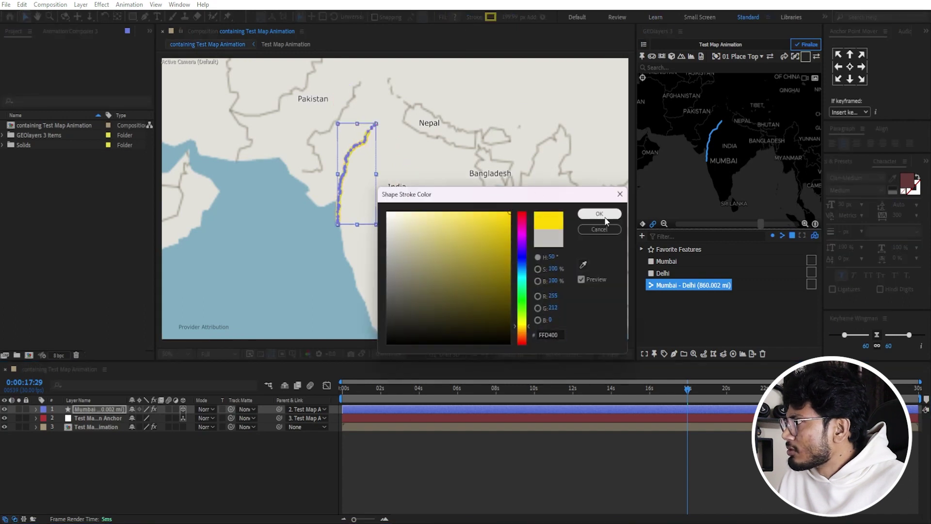
click(599, 213)
mouse_move(610, 390)
mouse_down()
mouse_move(417, 390)
mouse_move(753, 400)
mouse_up()
click(502, 466)
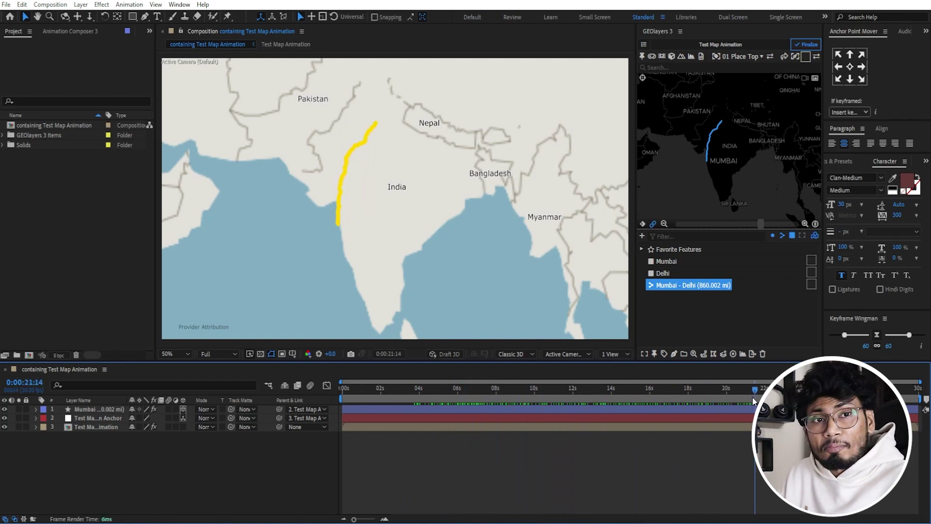
click(498, 416)
click(498, 408)
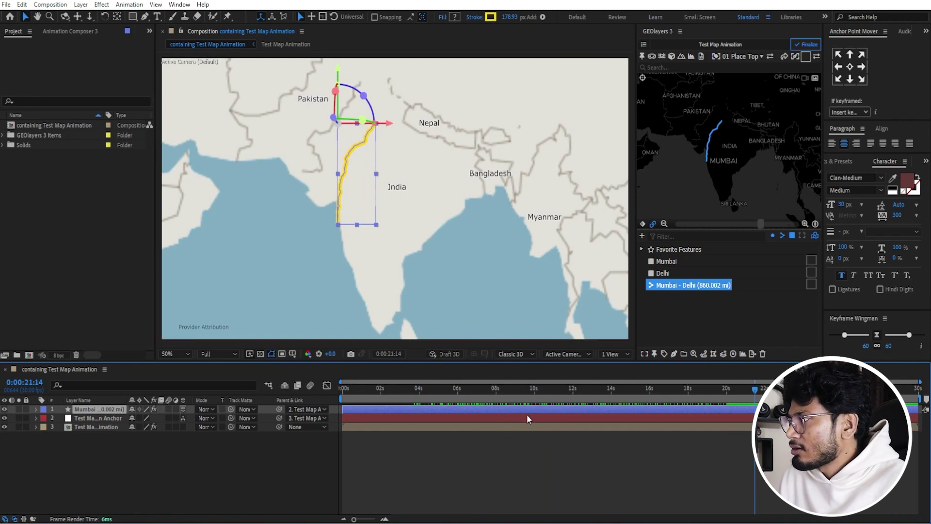
Reveal the route's End keyframes with U, check it fully drawn at 0:00:22:24, and pick Mumbai
key(u)
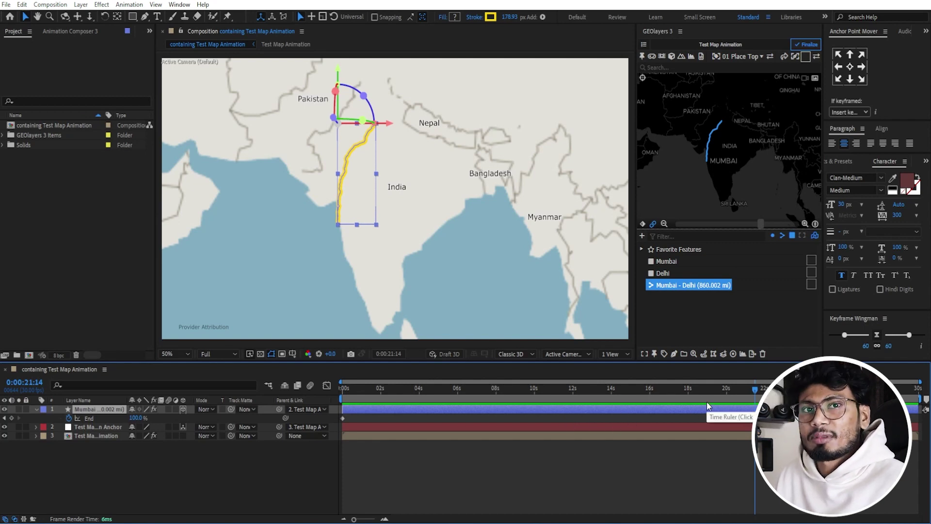
drag(732, 388, 780, 388)
click(677, 453)
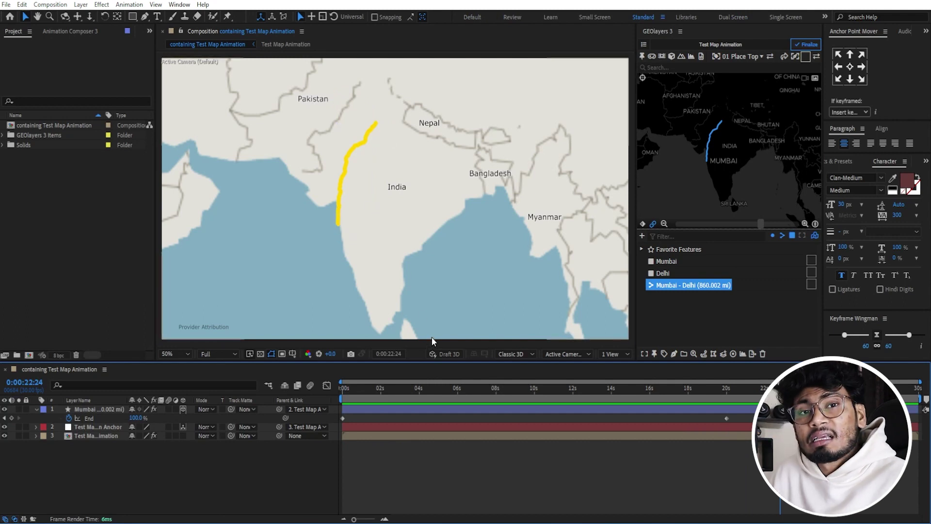
click(660, 264)
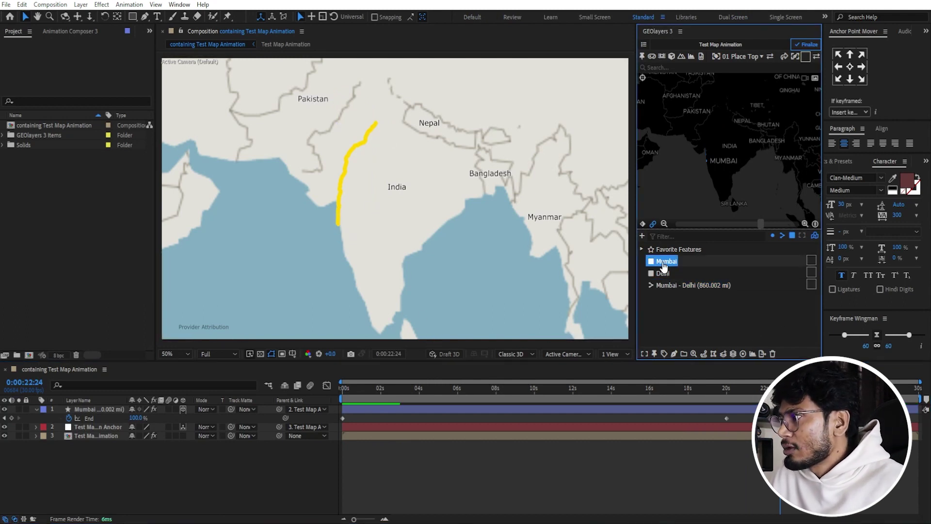
Add a pinned label for Mumbai and preview the first second with it
click(664, 355)
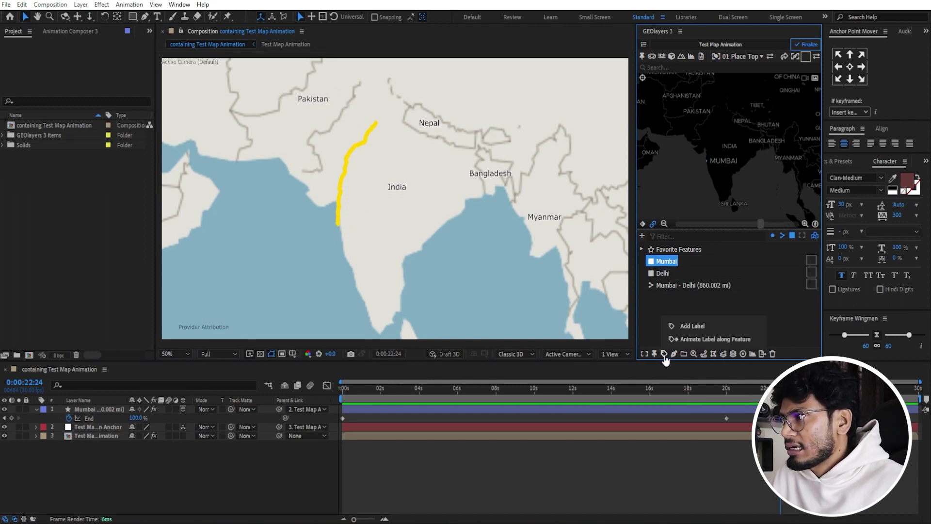
click(692, 326)
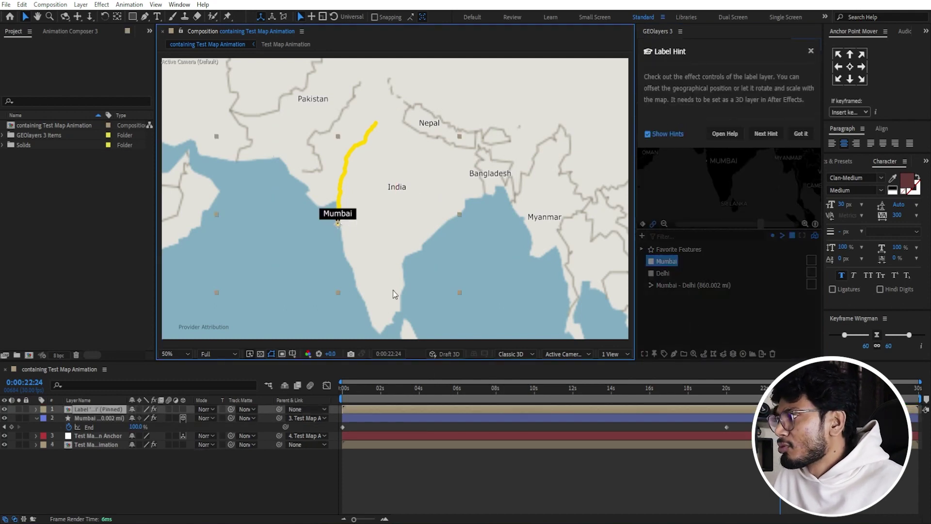
click(396, 446)
drag(383, 381, 342, 389)
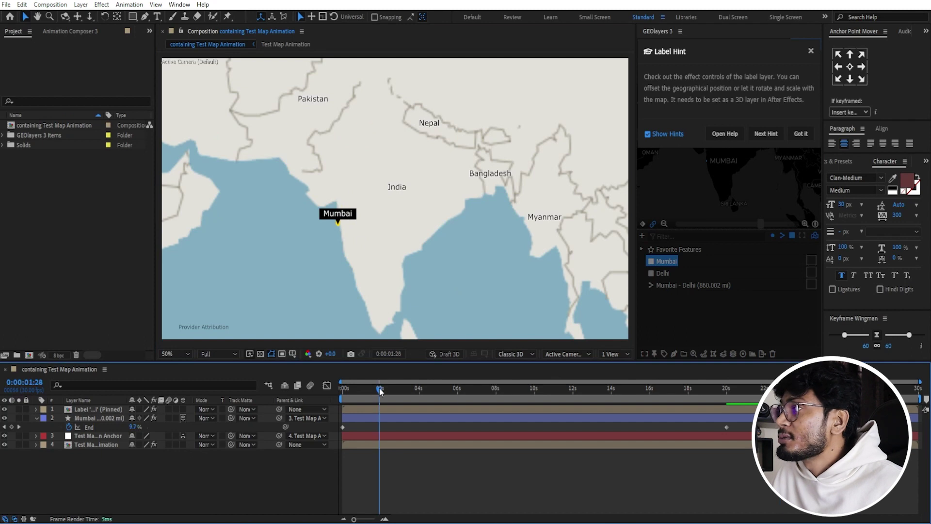
drag(340, 391, 362, 395)
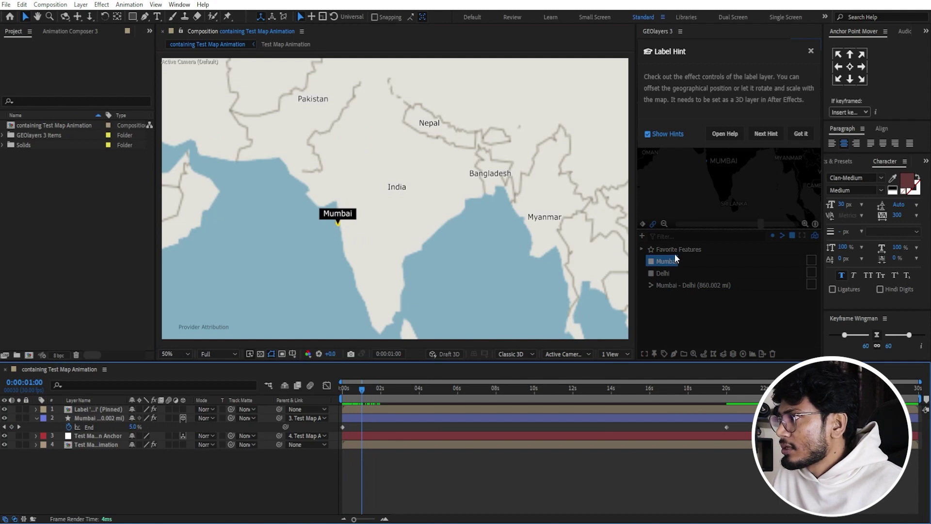
Add a pinned label for Delhi at the other end of the route and preview it
click(663, 274)
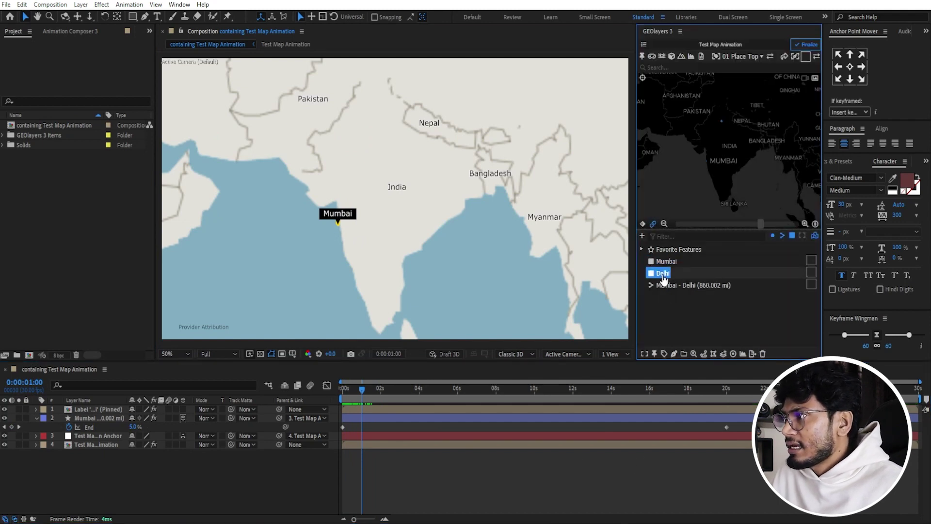
click(666, 354)
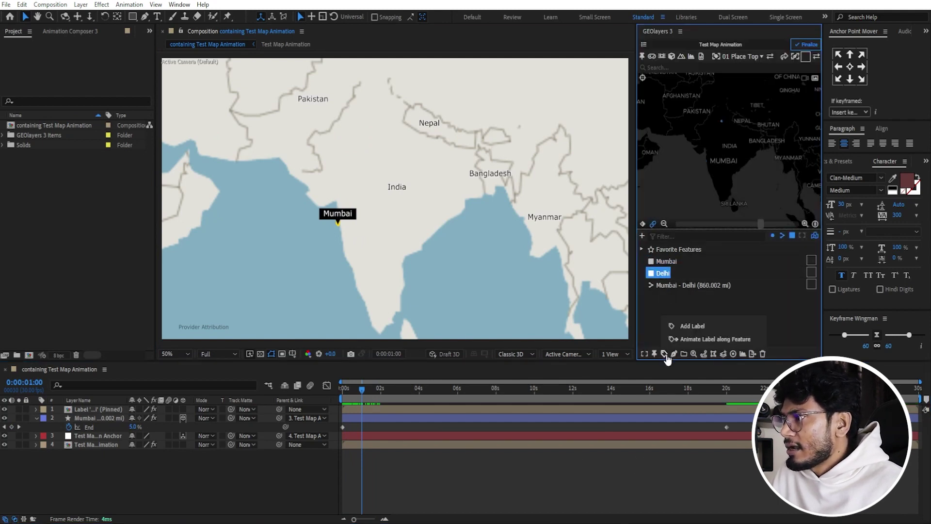
click(694, 325)
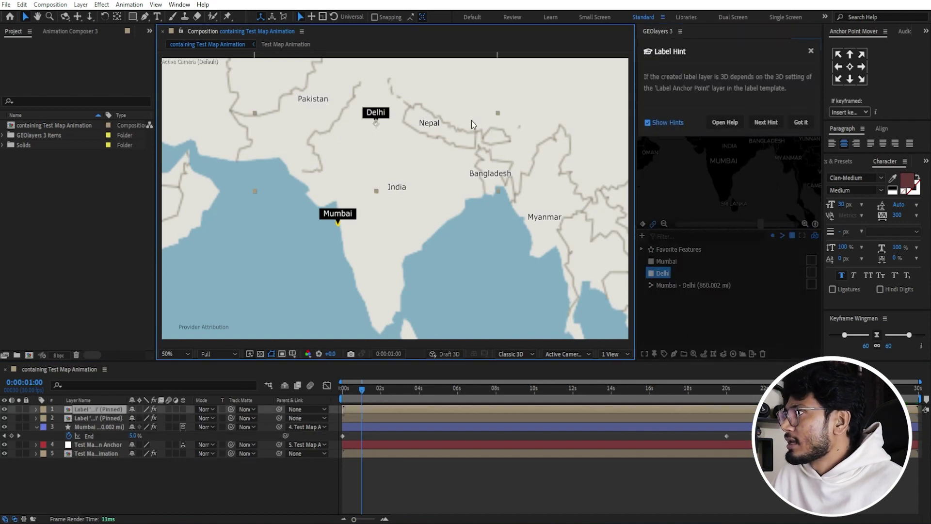
click(800, 122)
click(431, 467)
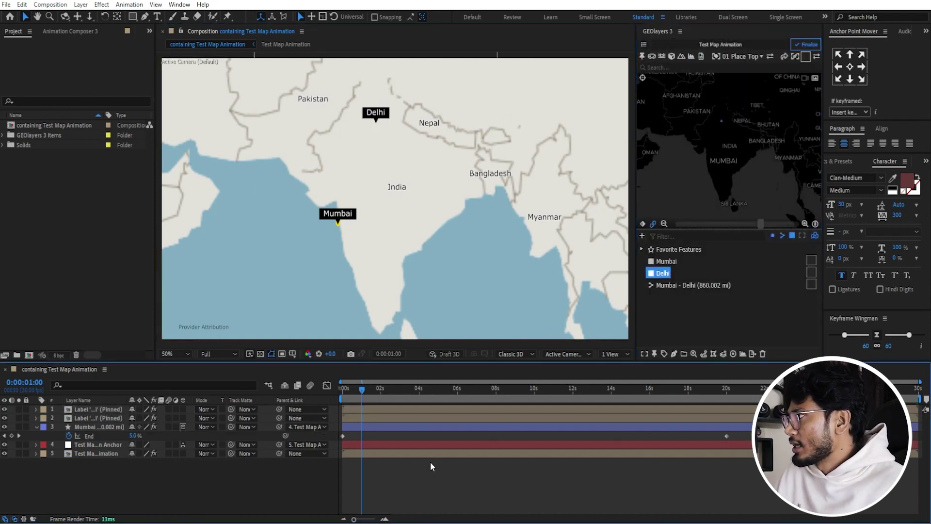
mouse_move(361, 393)
mouse_down()
mouse_move(331, 389)
mouse_move(368, 393)
mouse_up()
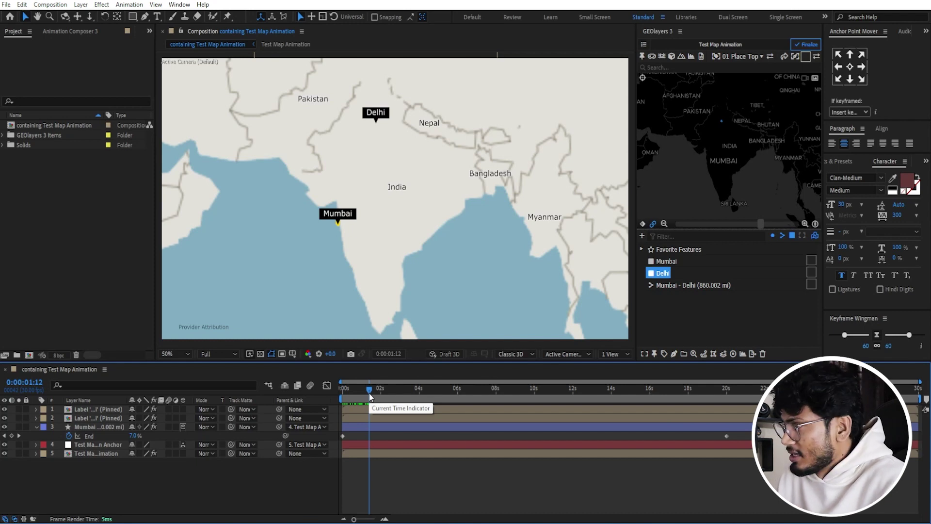
Select the Mumbai - Delhi route layer and check the opening frames from the start
click(392, 441)
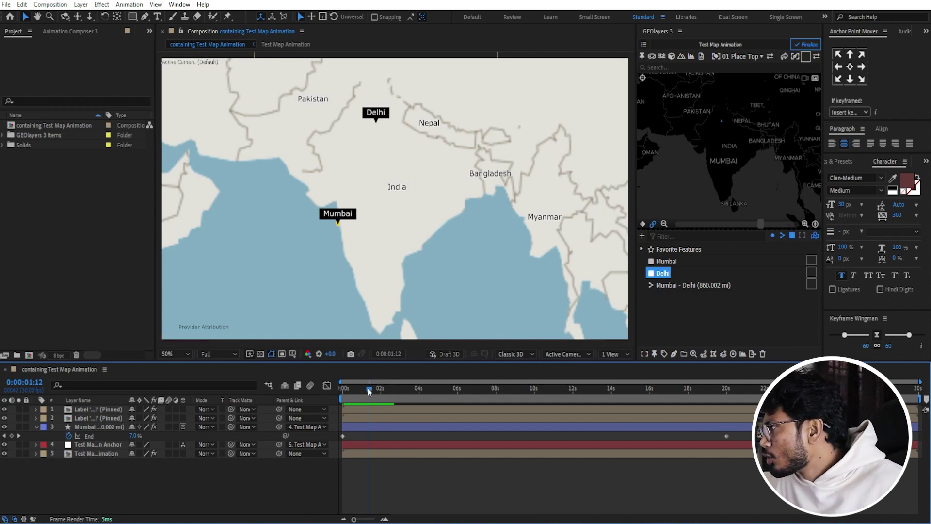
key(Home)
click(353, 388)
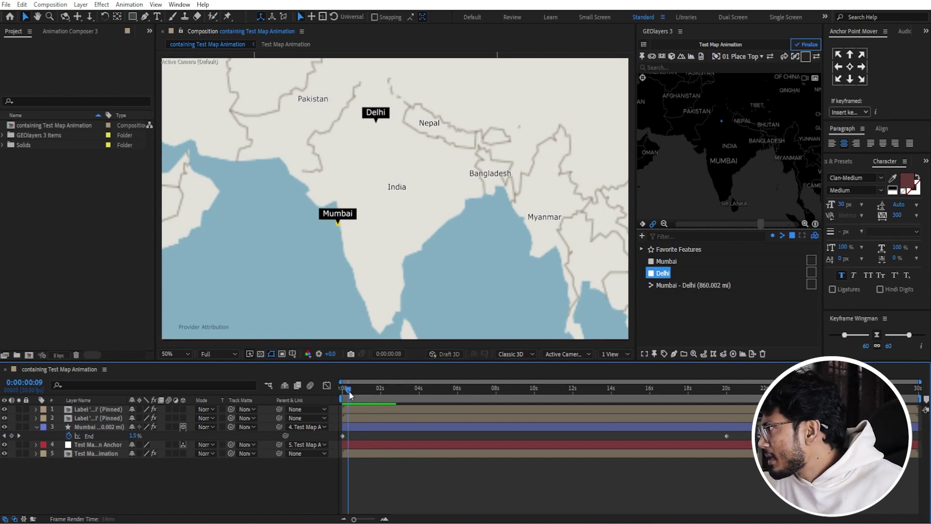
Start the route animation slightly later and preview the line drawing in
drag(360, 426, 366, 427)
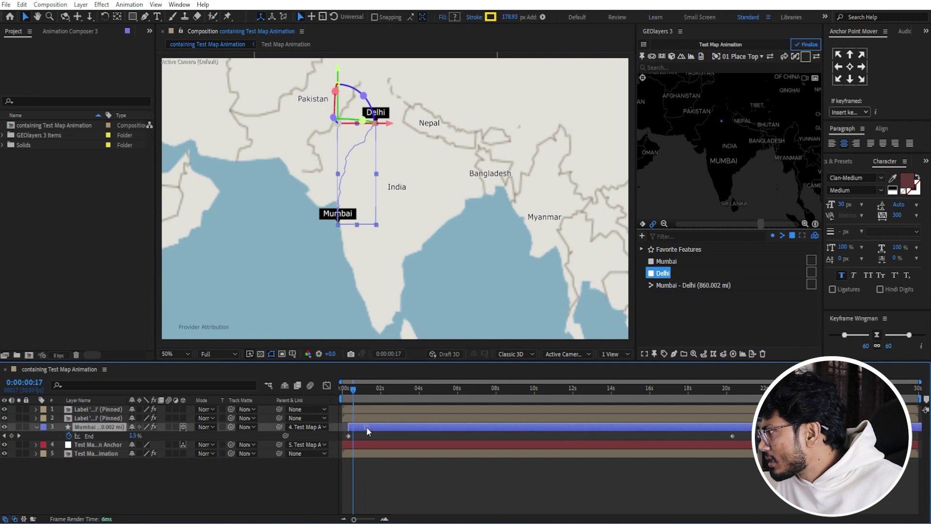
drag(344, 394, 391, 395)
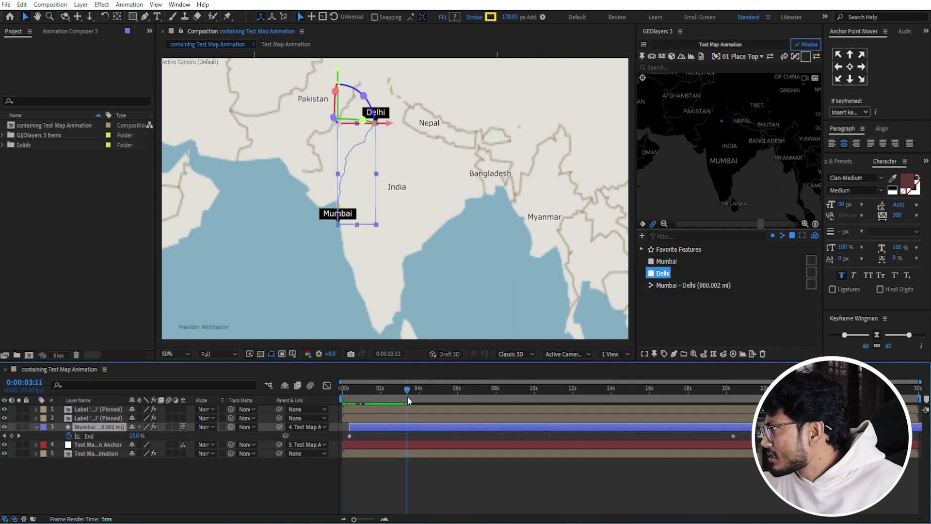
drag(440, 398, 589, 404)
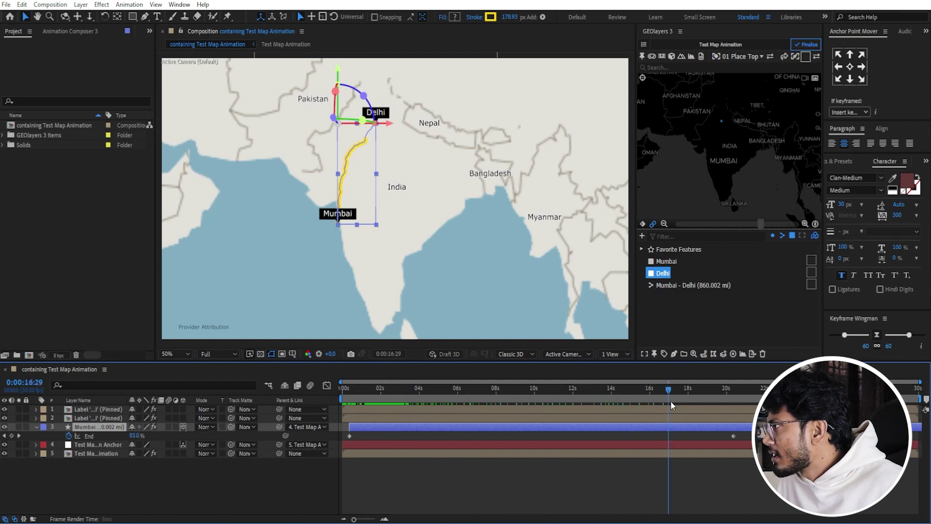
Delay the Delhi label to about 20 seconds, when the route arrives, then rewind
drag(711, 399, 729, 398)
click(388, 410)
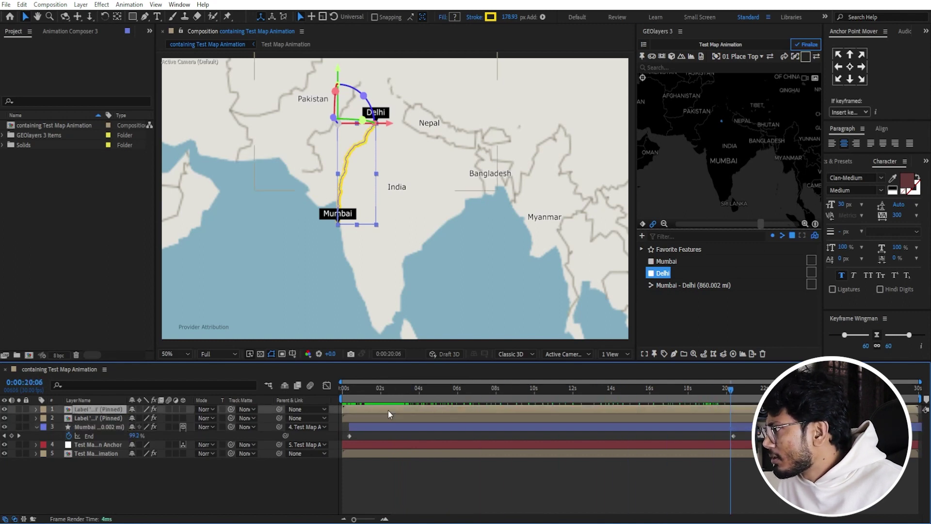
mouse_move(353, 409)
mouse_down()
mouse_move(741, 413)
mouse_move(750, 399)
mouse_move(835, 399)
mouse_up()
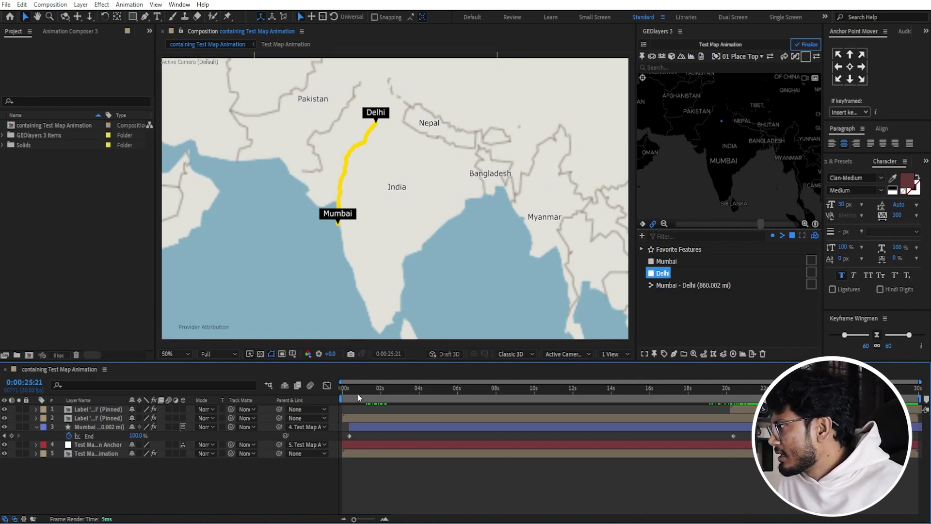
drag(357, 394, 303, 415)
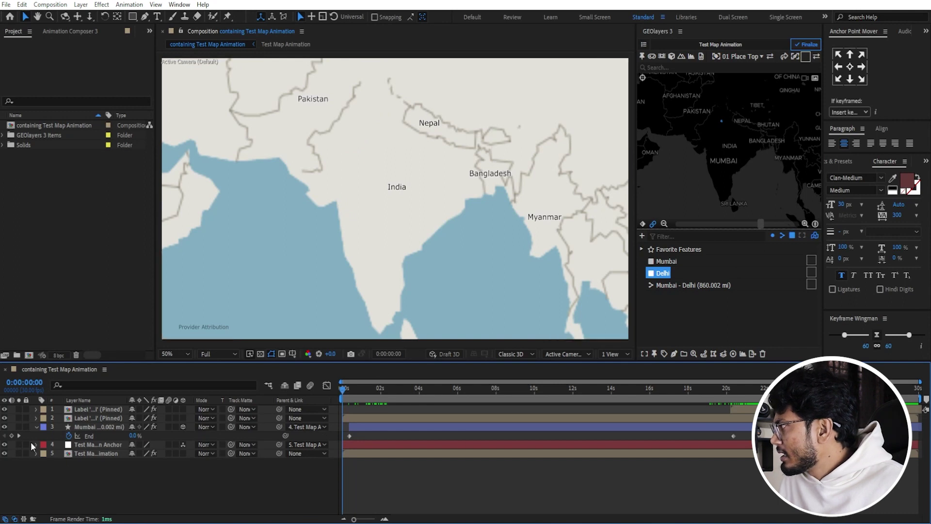
Keyframe the map view at zoom 4.70 at the start and a closer, rotated 5.61 at the end
click(543, 454)
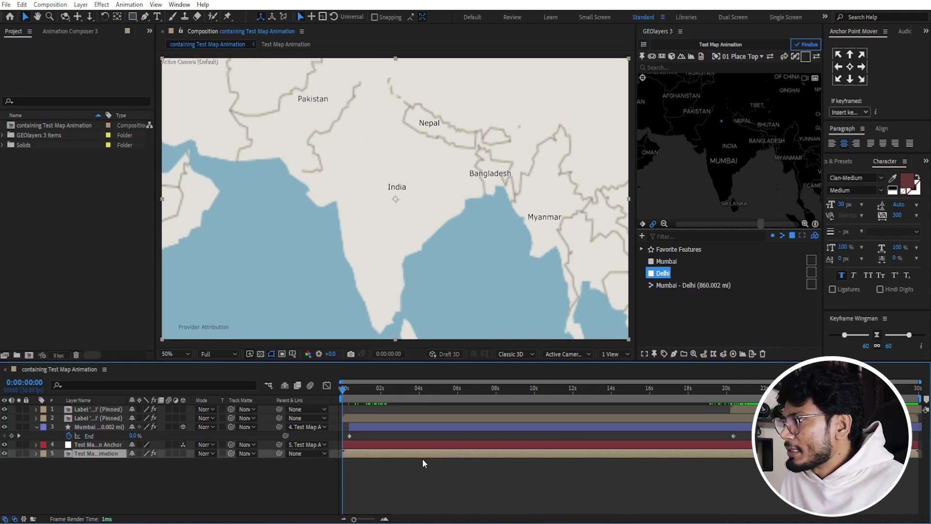
click(643, 224)
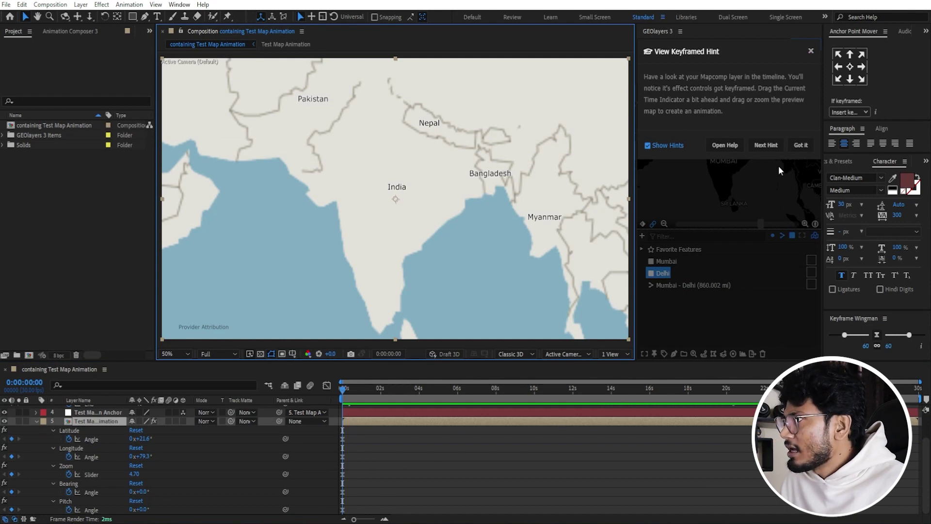
click(799, 143)
key(End)
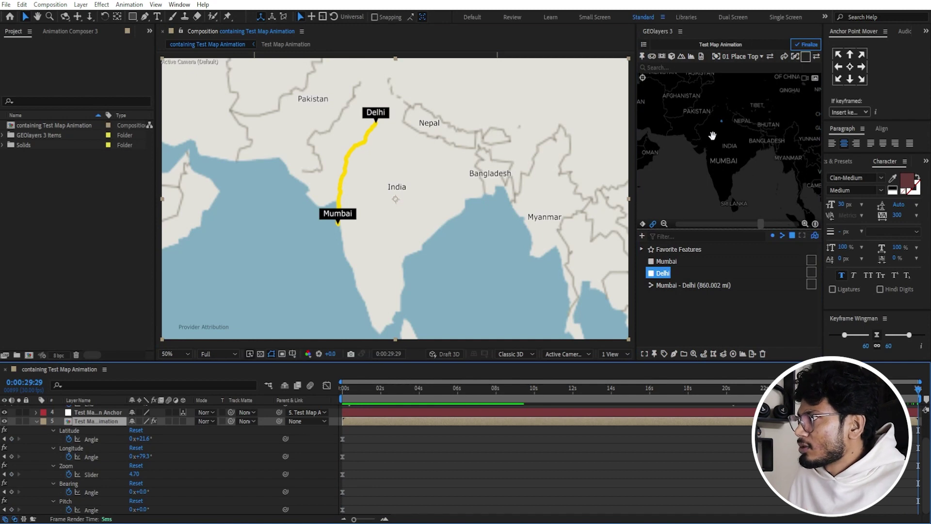
scroll(709, 118, up, 1)
scroll(710, 118, up, 2)
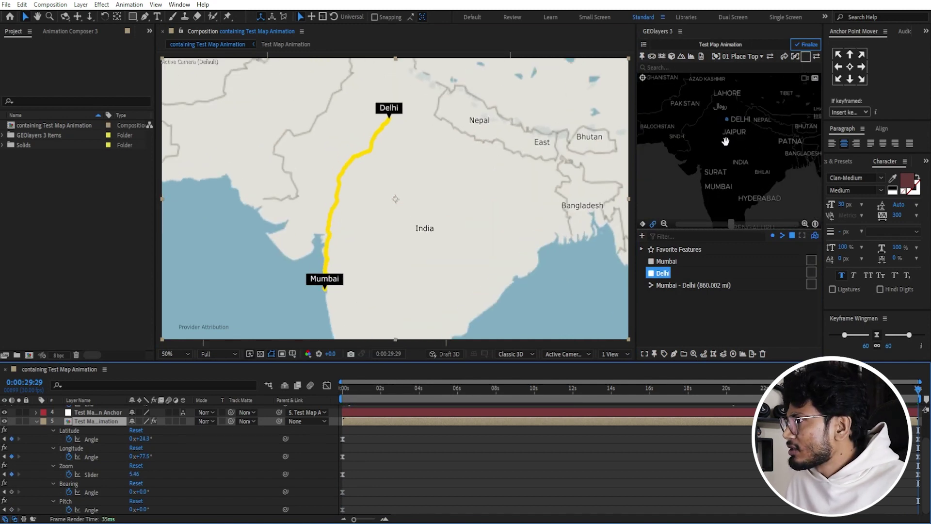
mouse_move(725, 141)
mouse_down()
mouse_move(763, 195)
mouse_move(754, 200)
mouse_up()
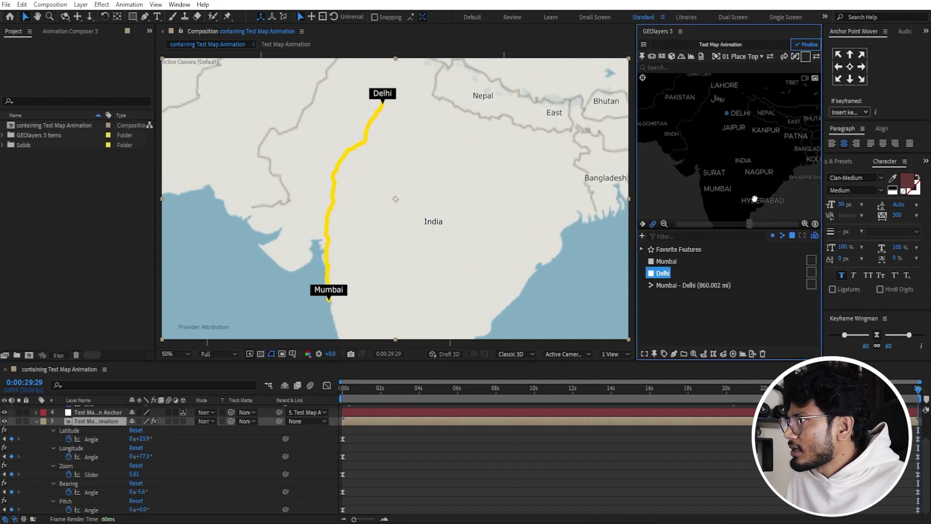
key(Home)
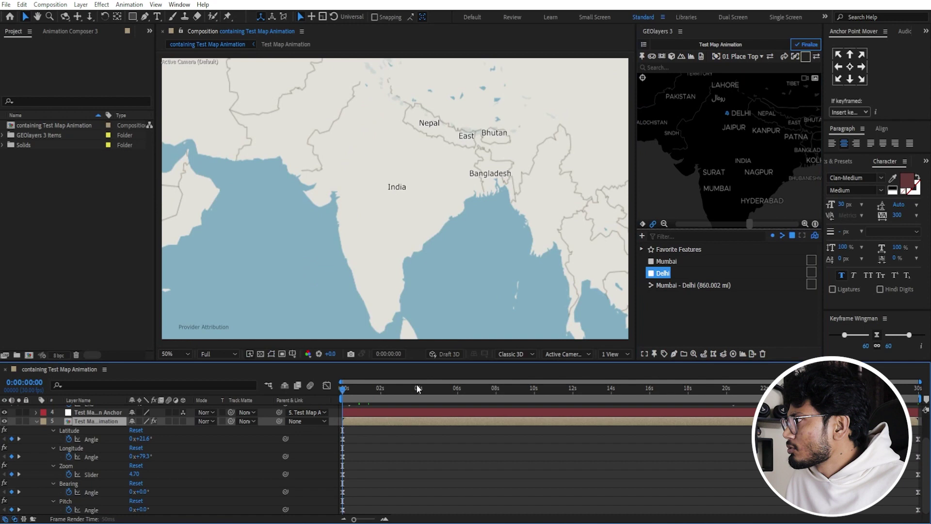
key(space)
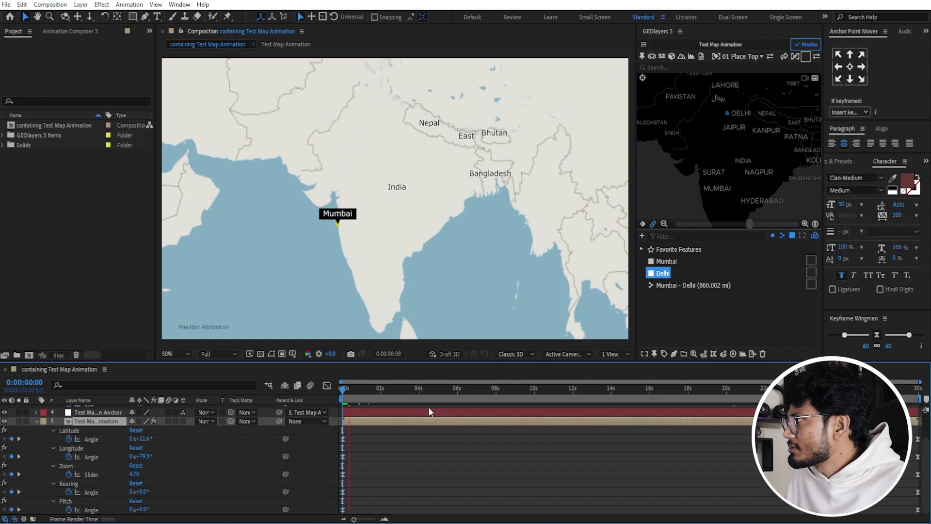
drag(388, 388, 779, 393)
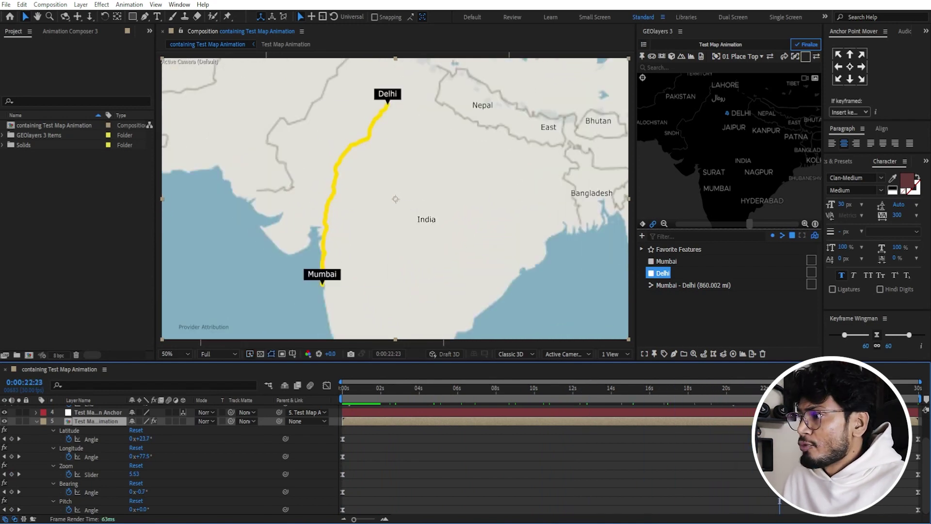
drag(779, 393, 924, 395)
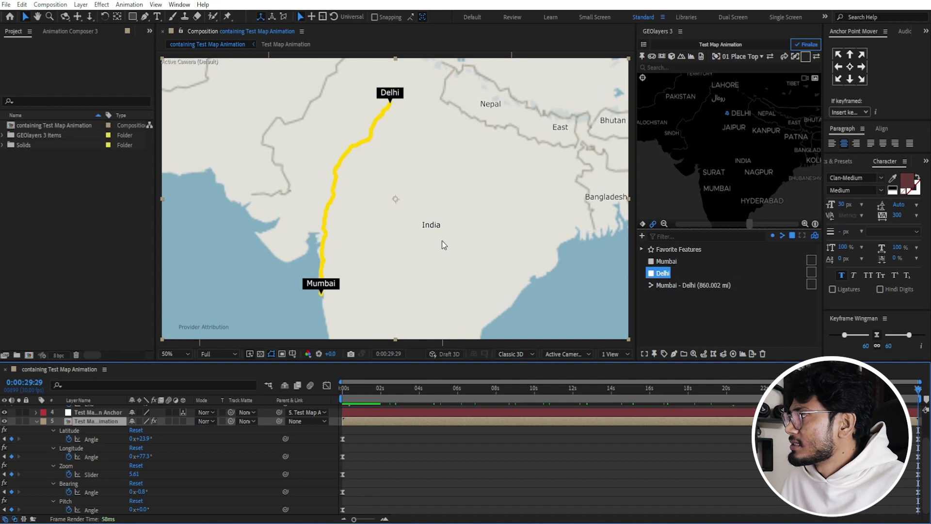
key(ctrl+shift+a)
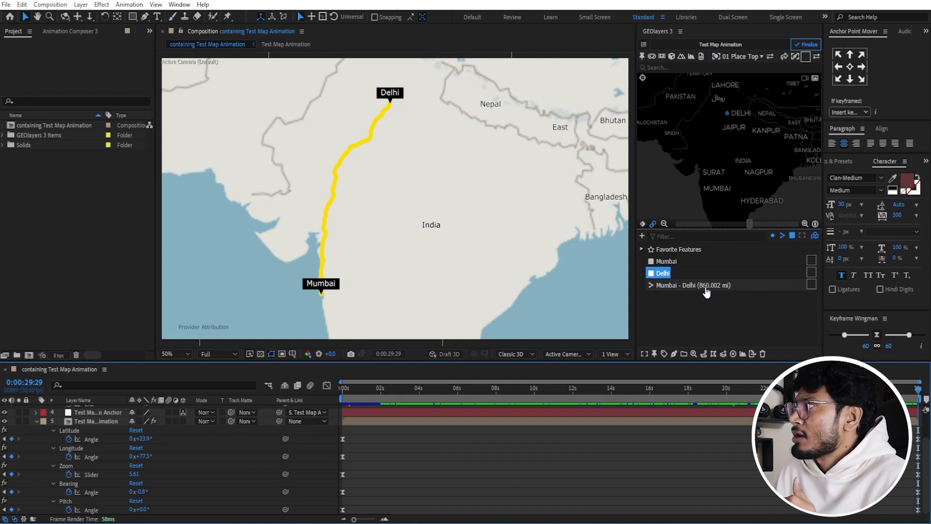
click(706, 291)
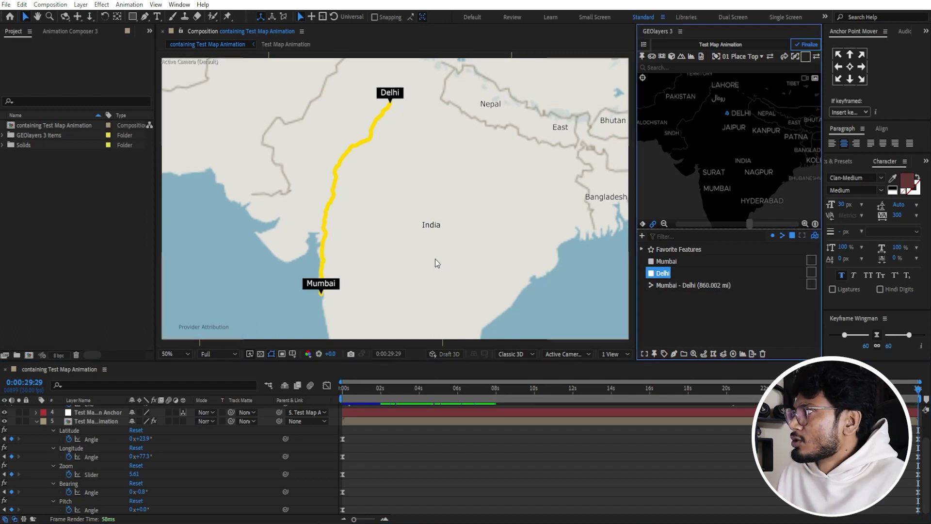
Switch the map imagery to shaded terrain with teal seas and reopen the Test Map Animation editor
click(642, 55)
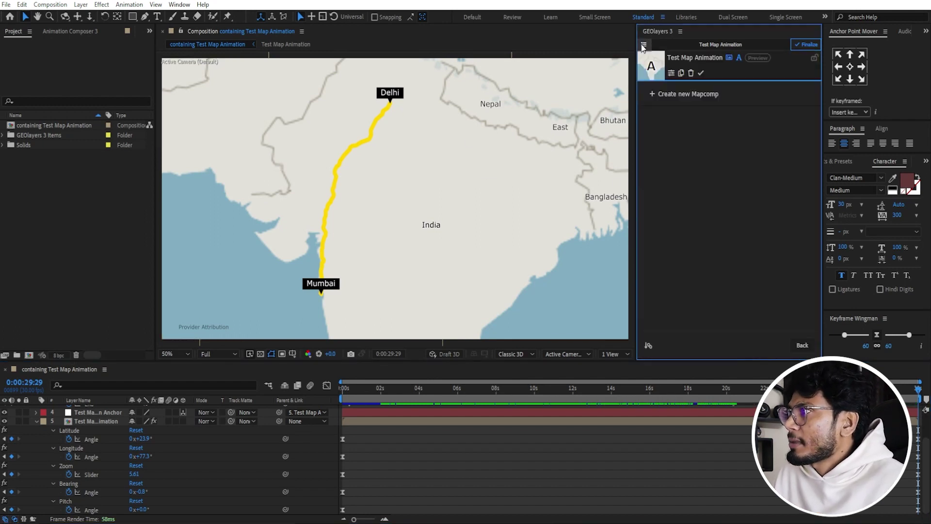
click(672, 74)
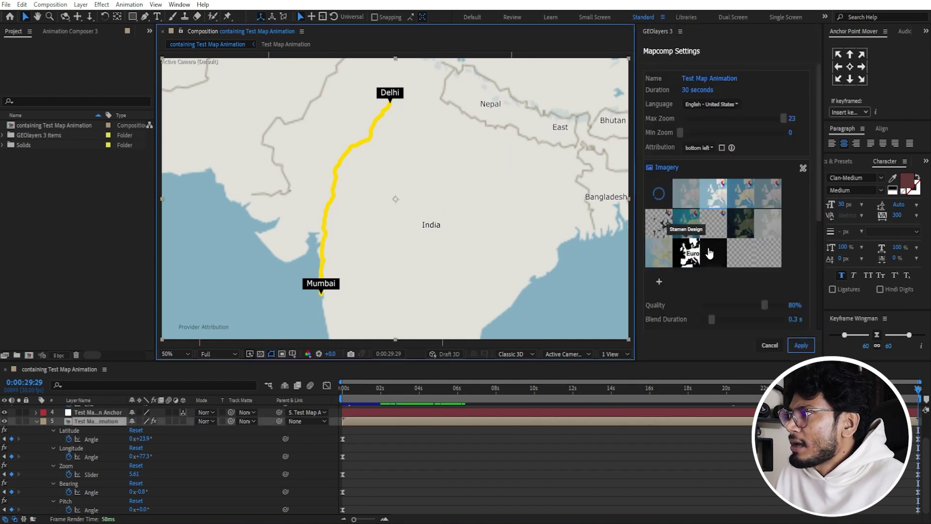
click(759, 262)
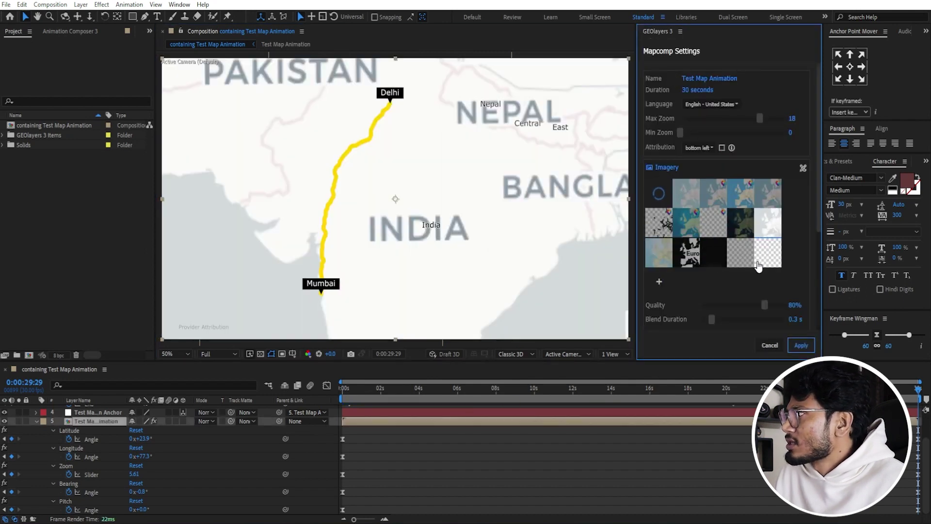
click(692, 237)
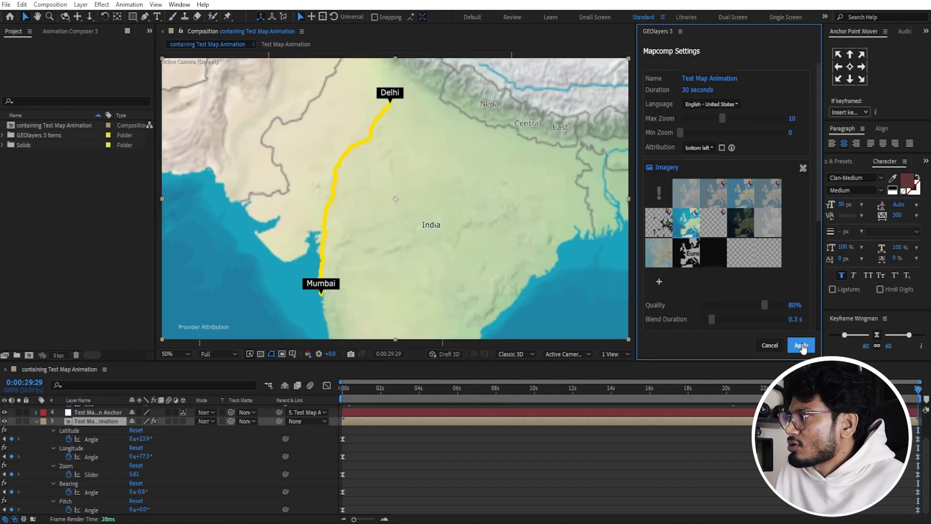
click(801, 345)
click(643, 47)
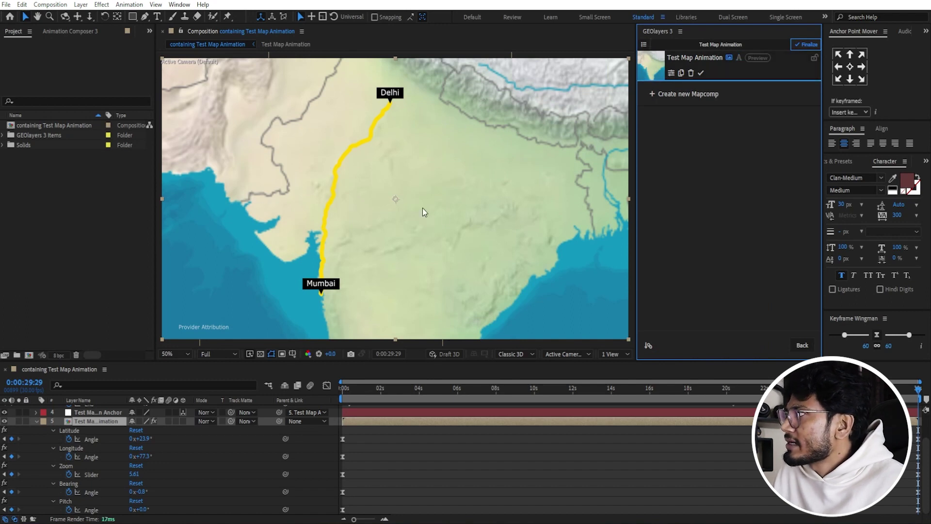
click(659, 68)
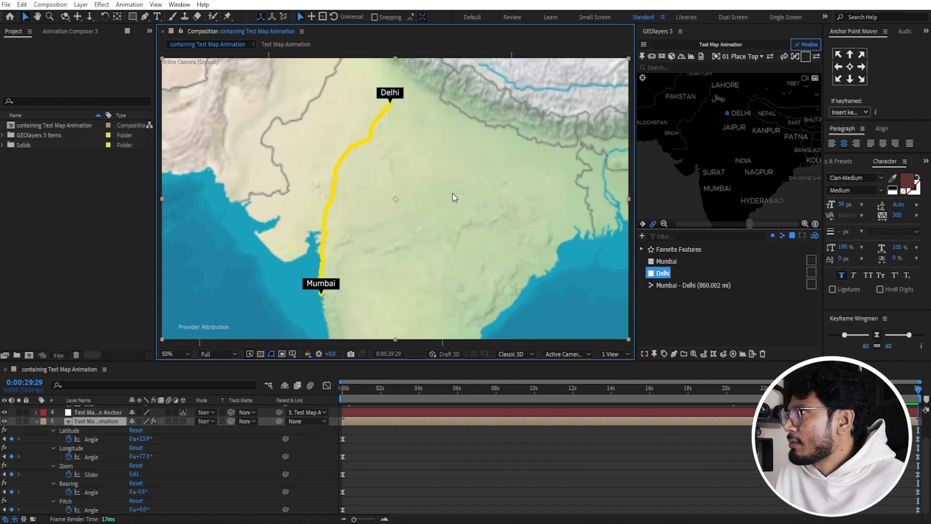
Finalize the Test Map Animation composition and scrub to check the partly drawn route
click(805, 44)
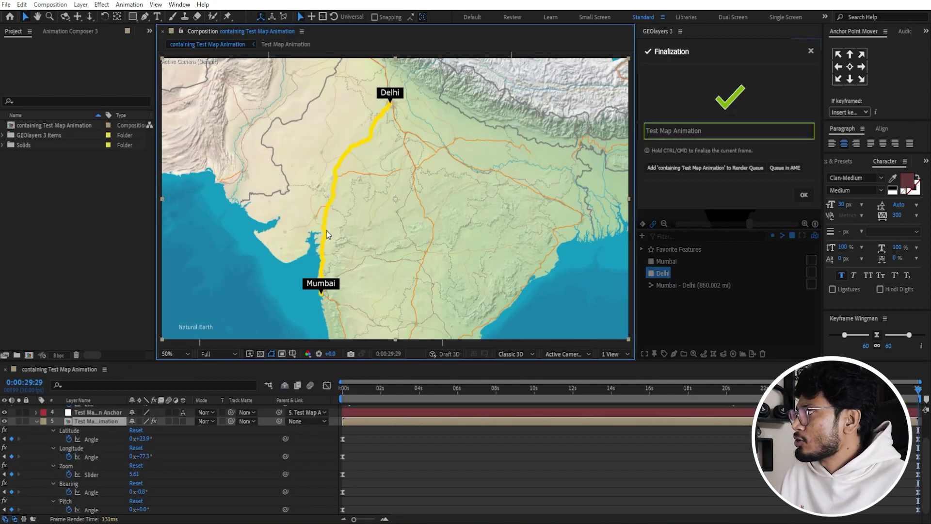
mouse_move(916, 390)
mouse_down()
mouse_move(424, 394)
mouse_move(918, 390)
mouse_up()
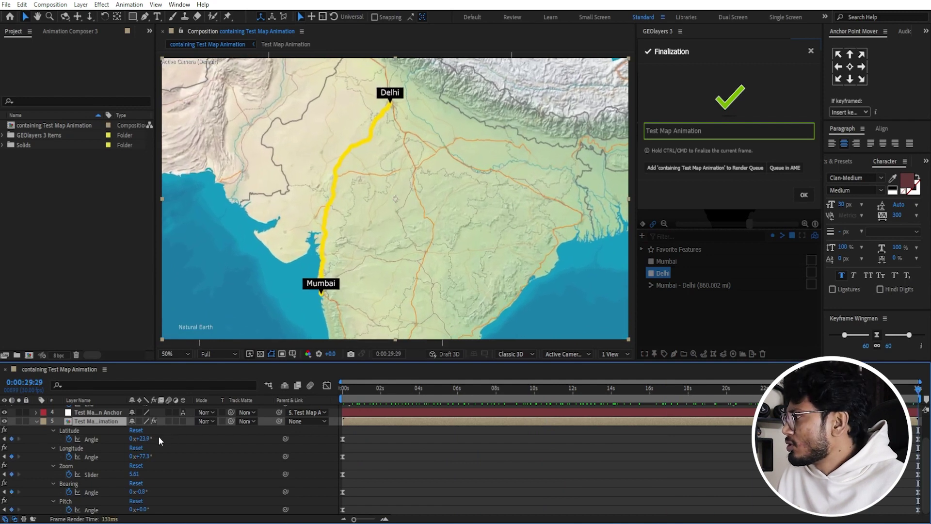
click(37, 421)
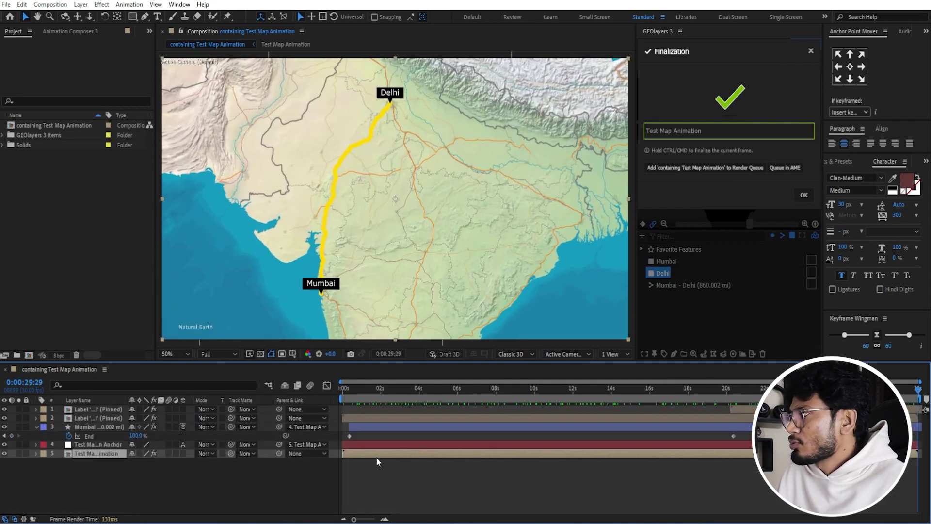
drag(398, 389, 918, 389)
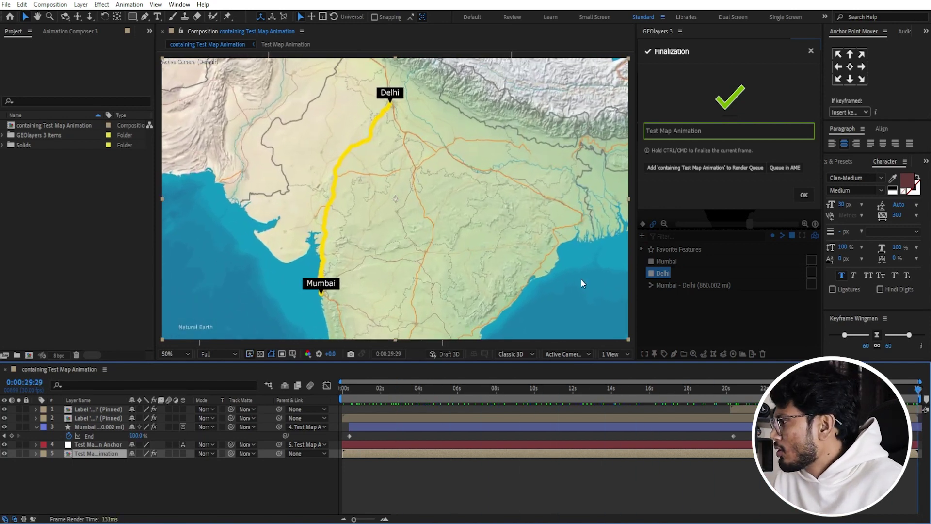
Change the Mumbai–Delhi route stroke from yellow to near-black 70706E
click(507, 427)
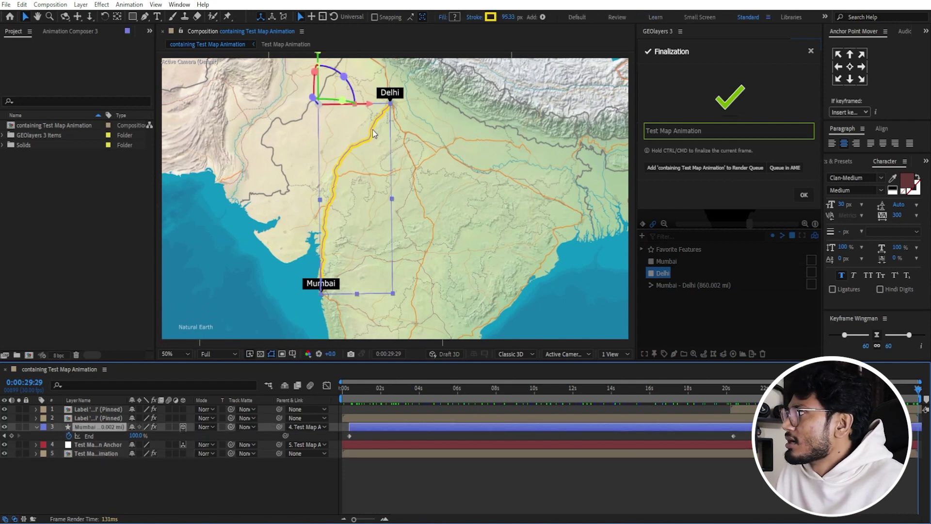
click(490, 17)
drag(393, 261, 374, 315)
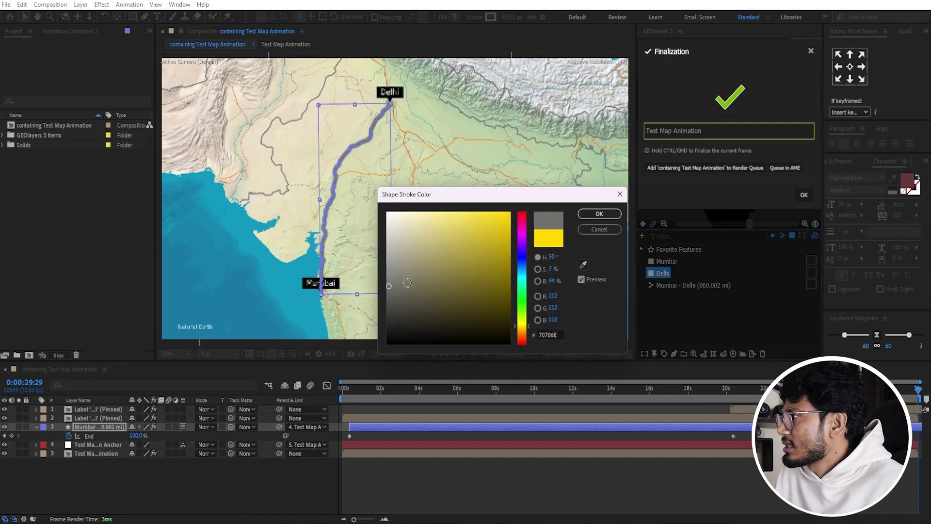
click(599, 213)
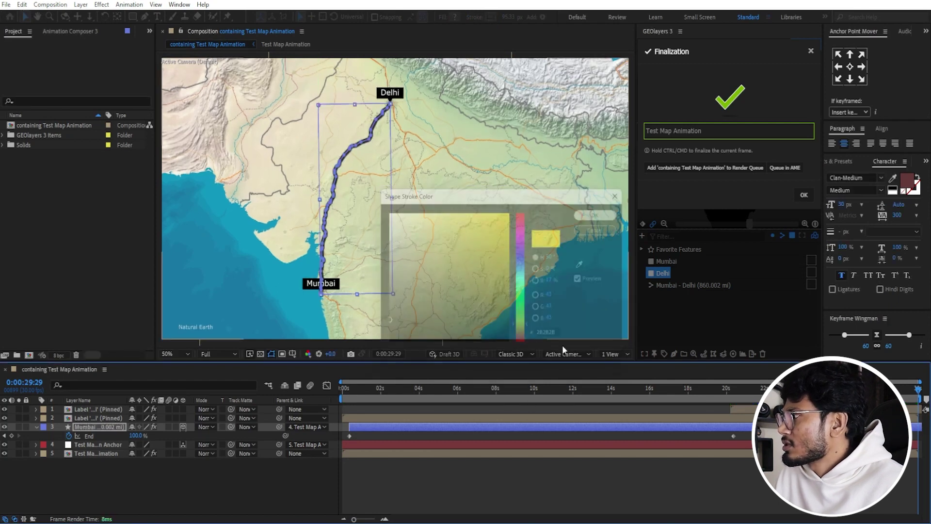
click(499, 482)
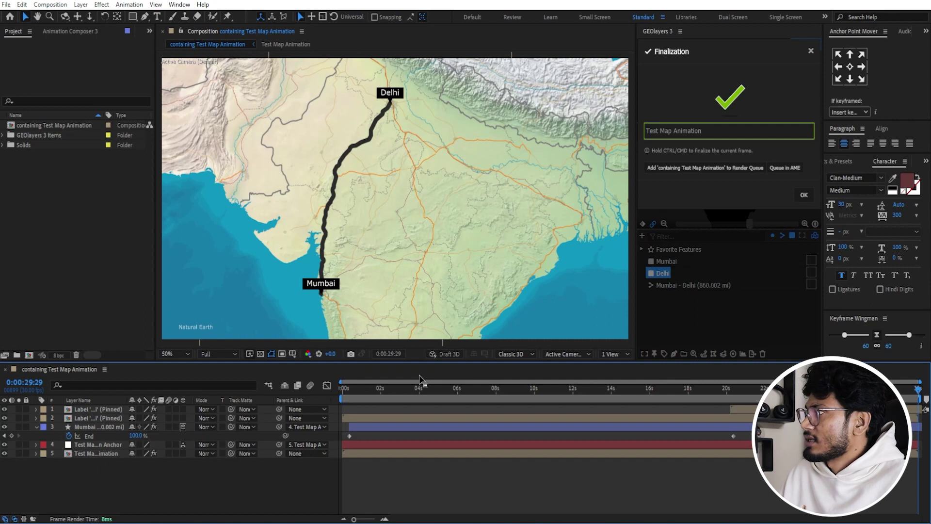